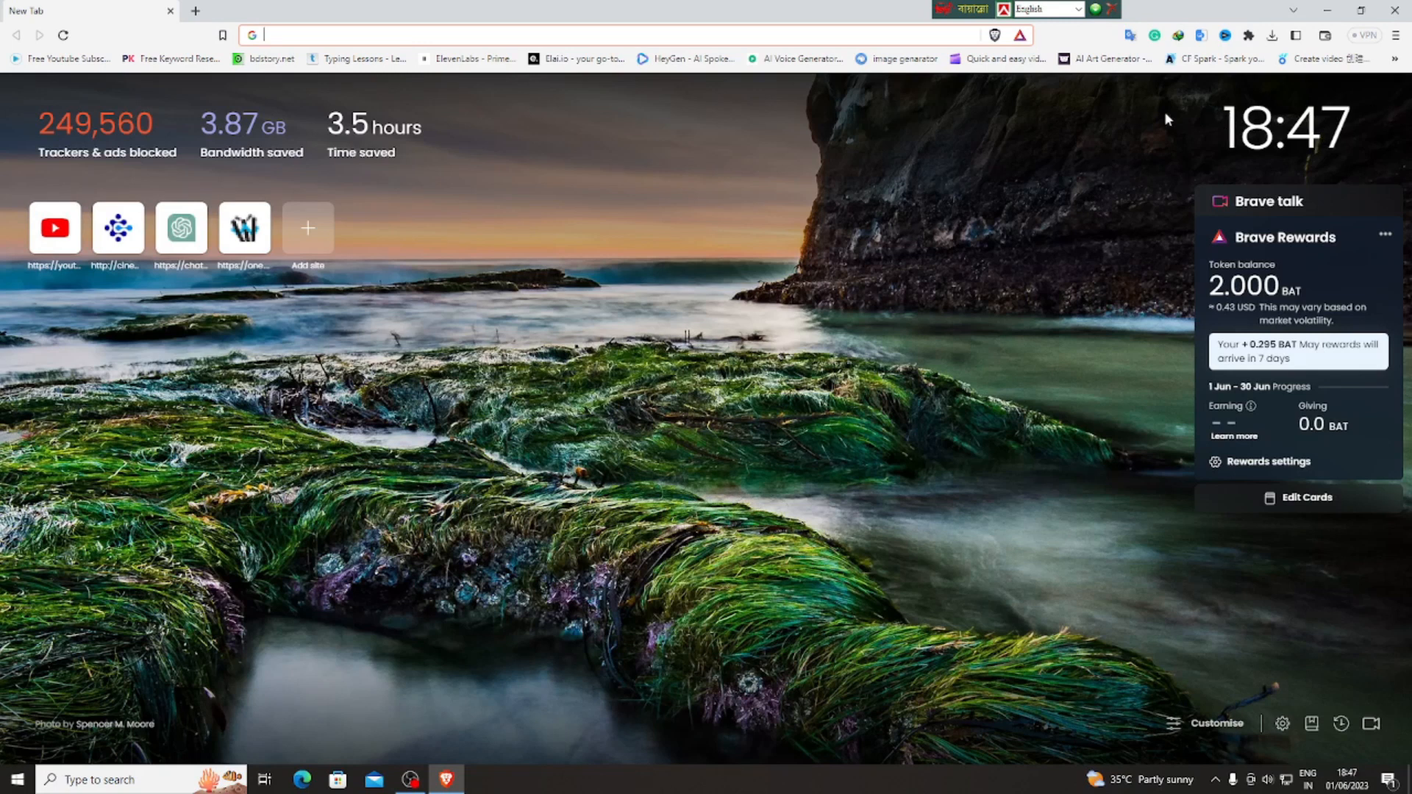
# Open ChatGPT, submit the prompt "write a story kids", and stop the generation after the fifth paragraph.
pyautogui.click(175, 251)
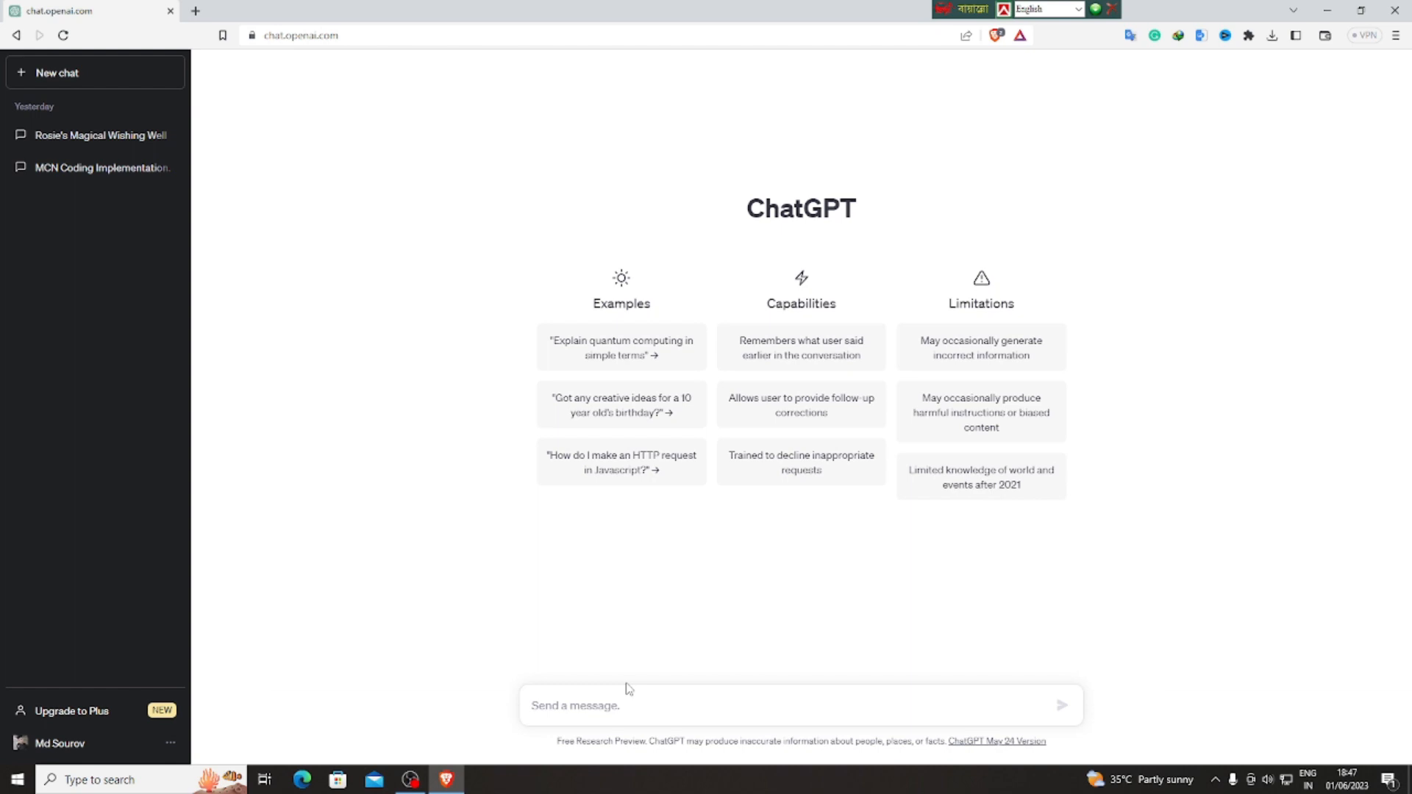
pyautogui.write('write a story kids')
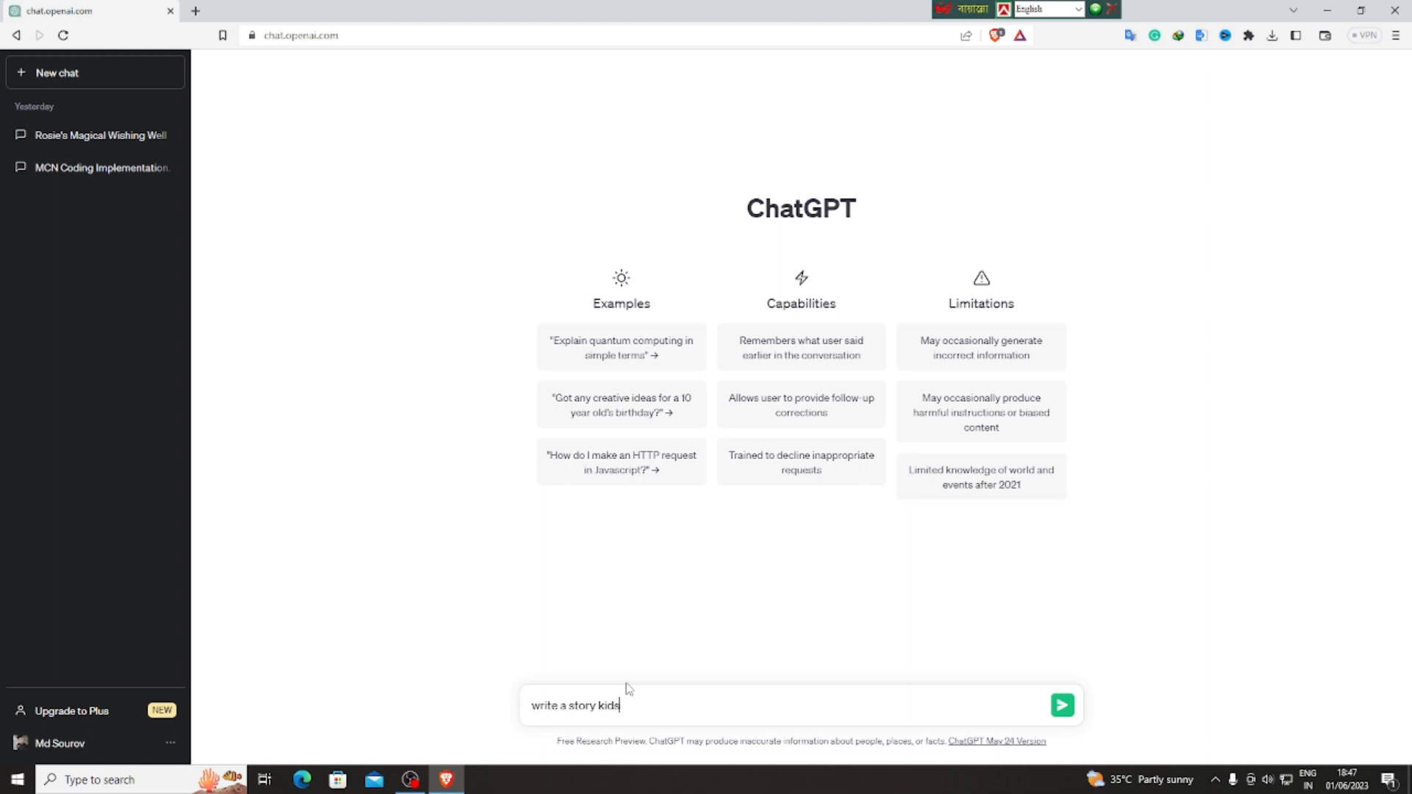
pyautogui.press('Return')
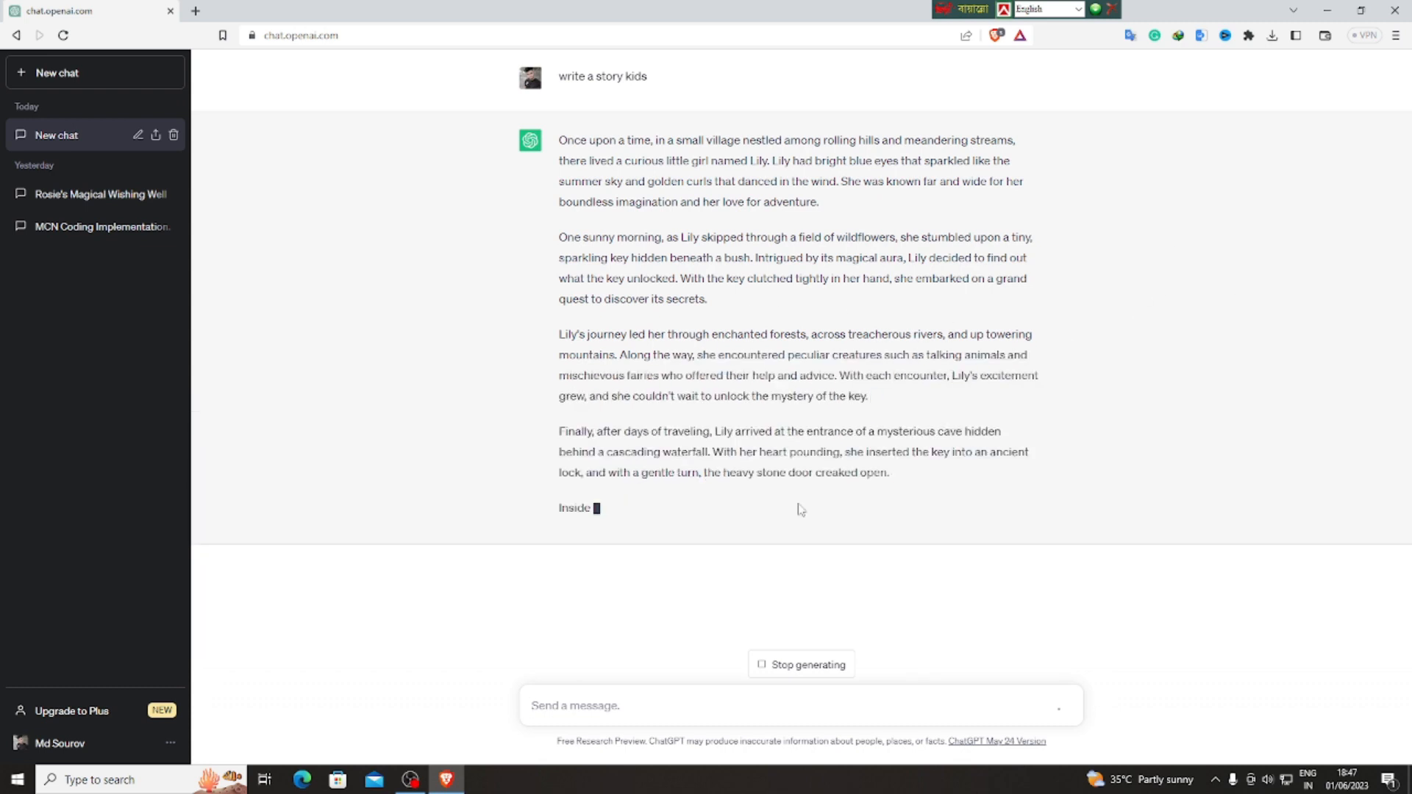
pyautogui.click(798, 666)
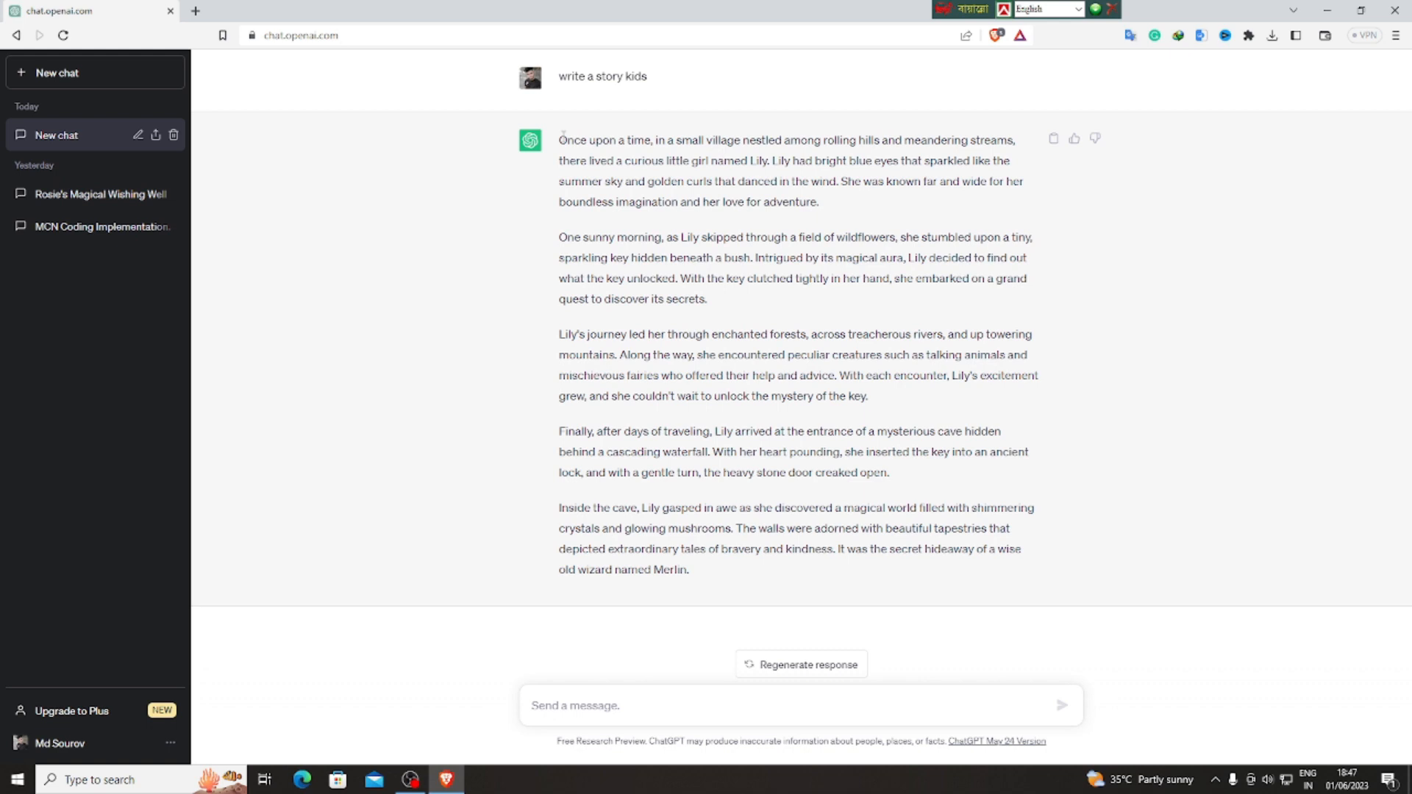
# Search the web for artflow in a new tab and open the Artflow.ai site.
pyautogui.click(195, 11)
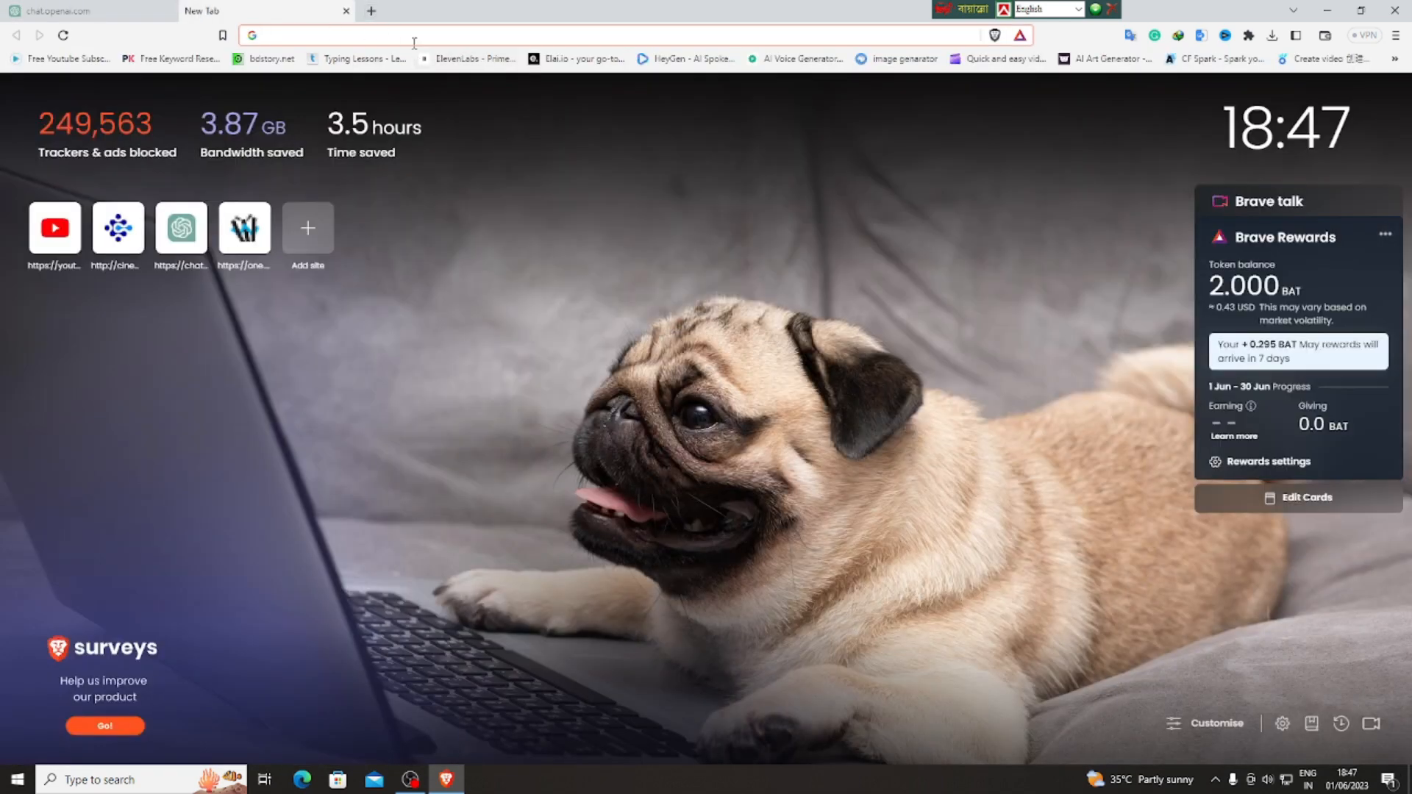
pyautogui.click(413, 39)
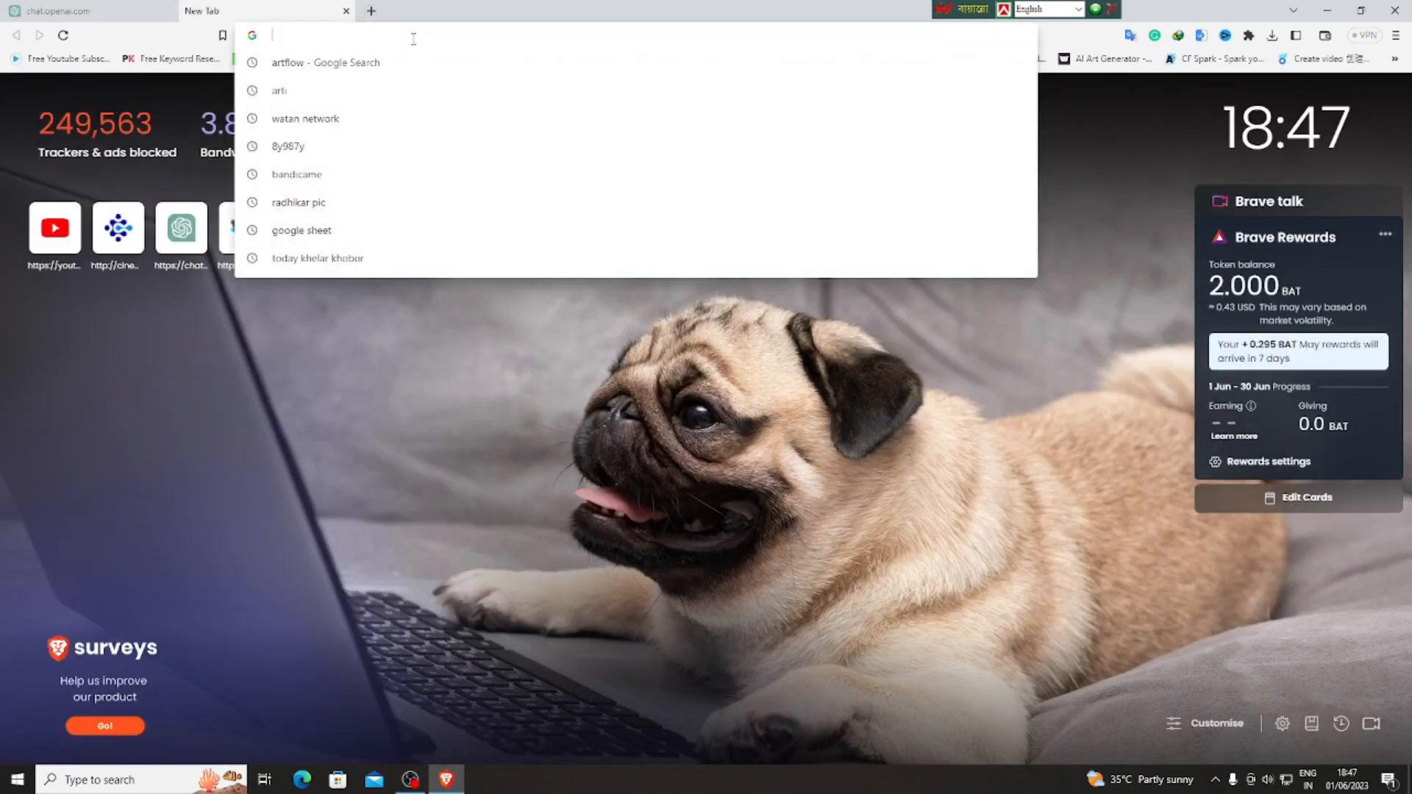
pyautogui.click(380, 64)
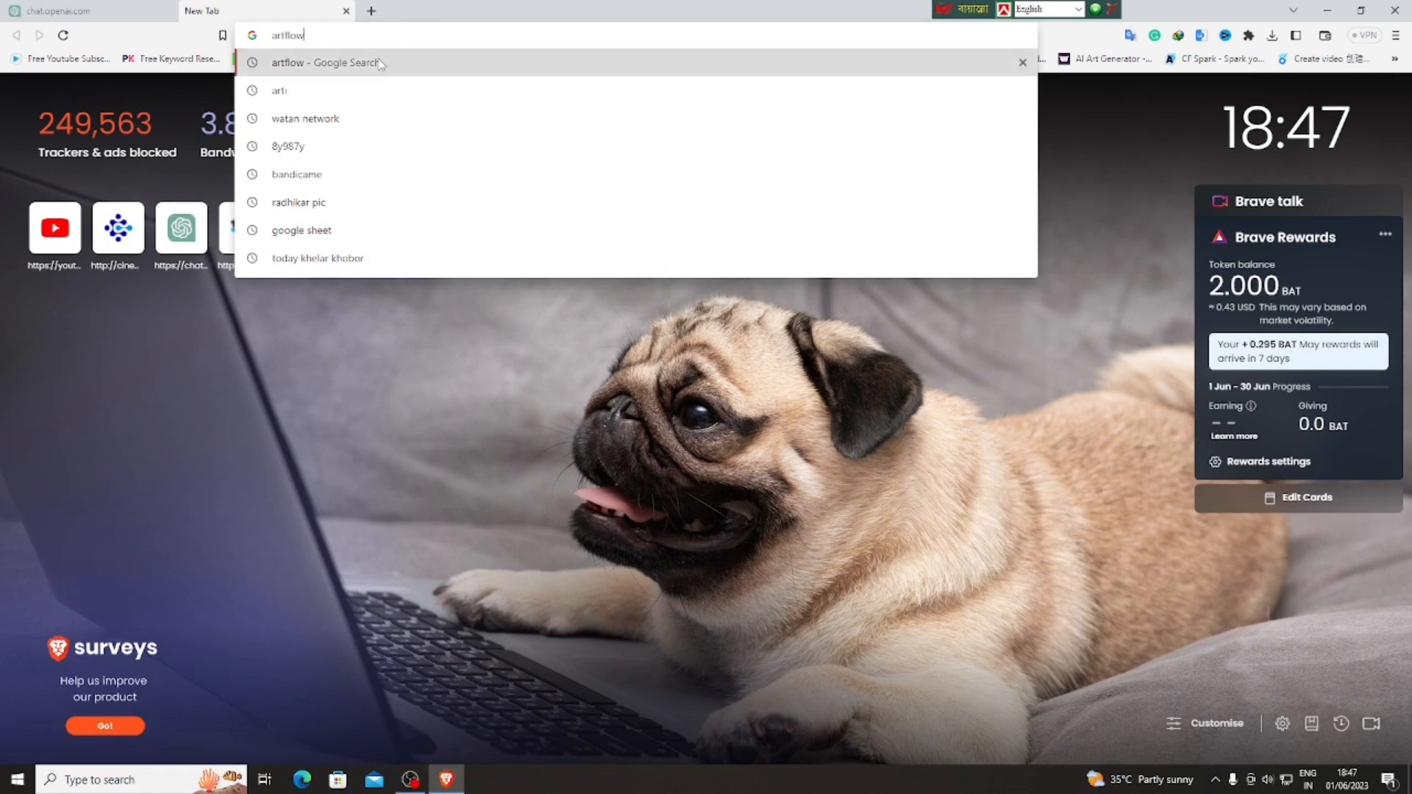
pyautogui.click(202, 458)
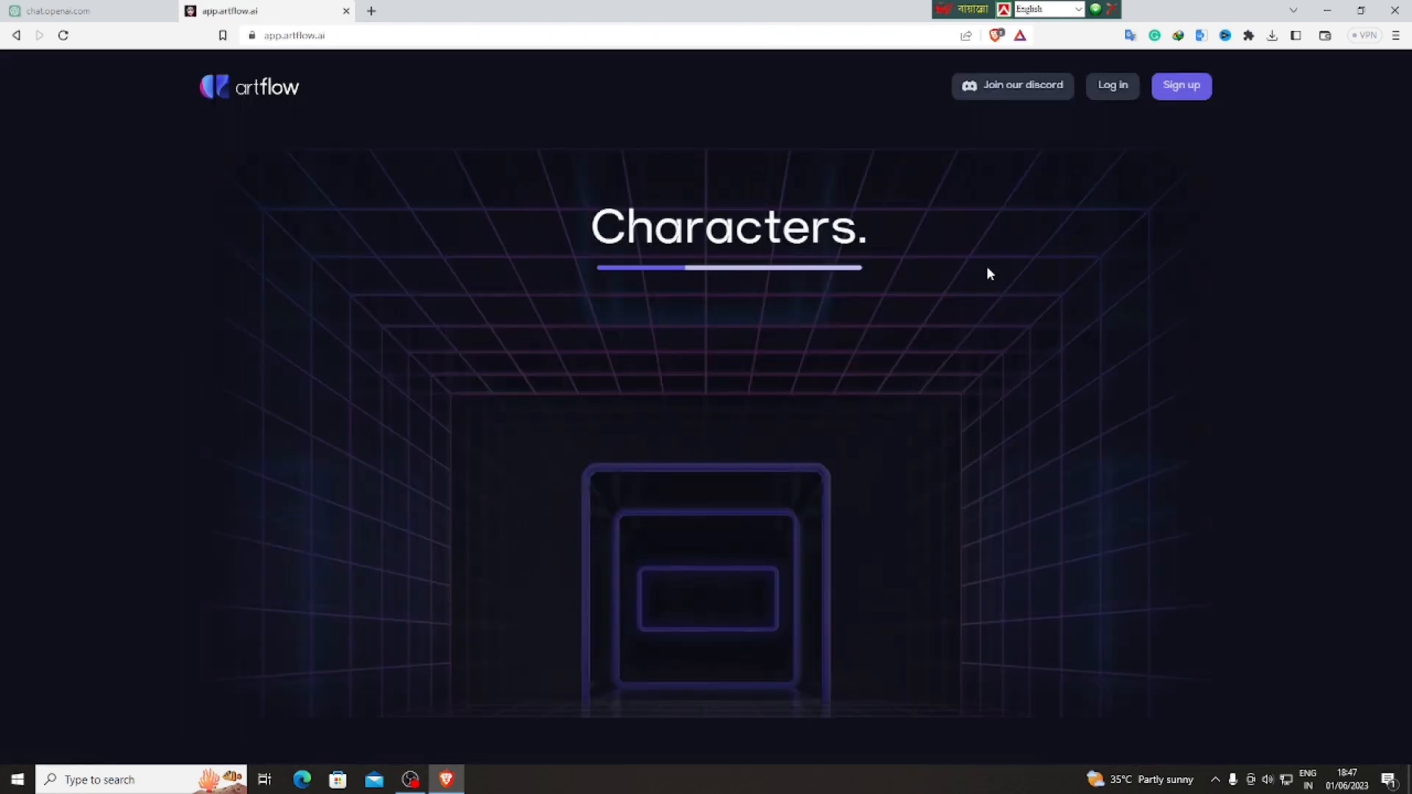
pyautogui.click(1189, 103)
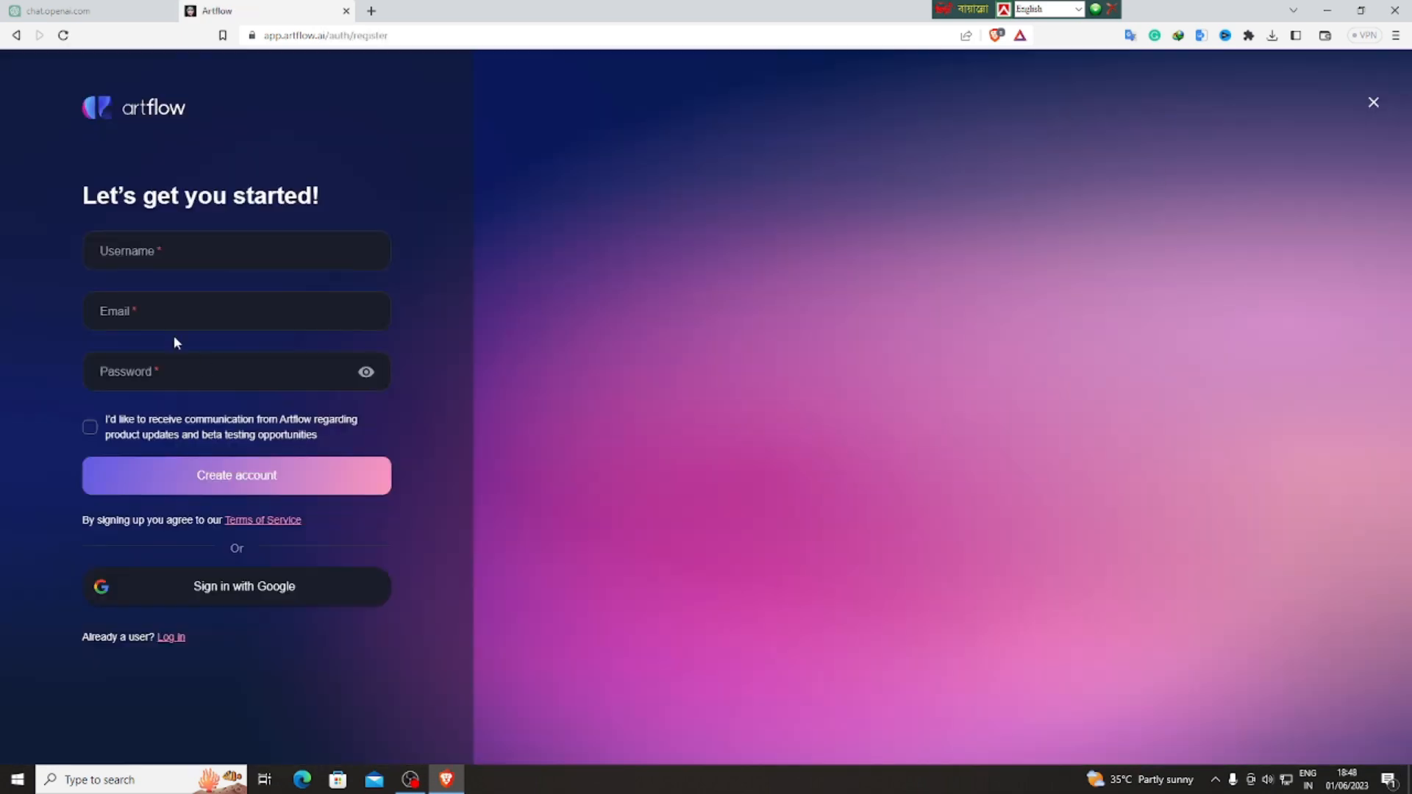
pyautogui.click(129, 250)
pyautogui.write('s')
pyautogui.click(126, 301)
pyautogui.click(90, 426)
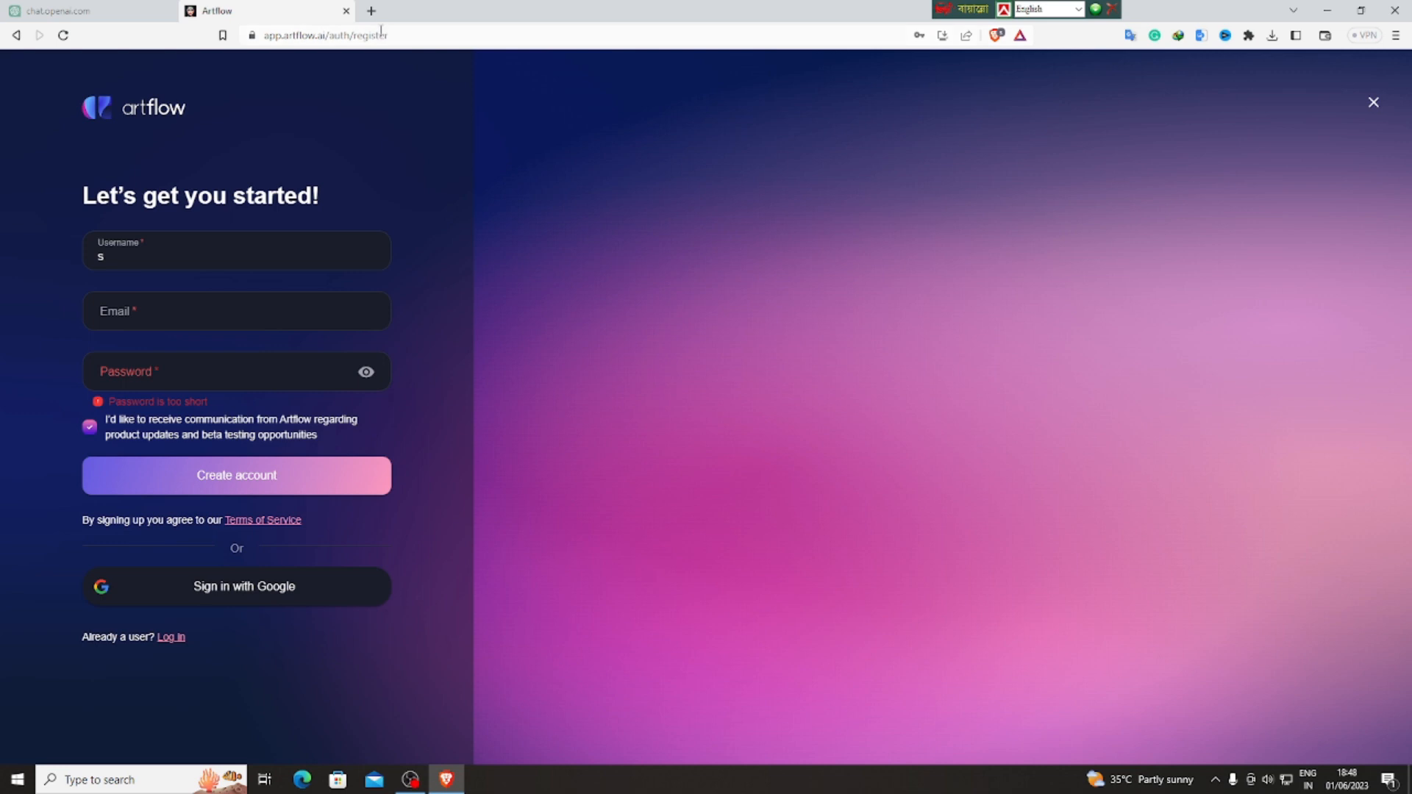
# Replace the sign-up tab with a new tab, search for artflow, and open the Artflow.ai site from the results.
pyautogui.click(372, 10)
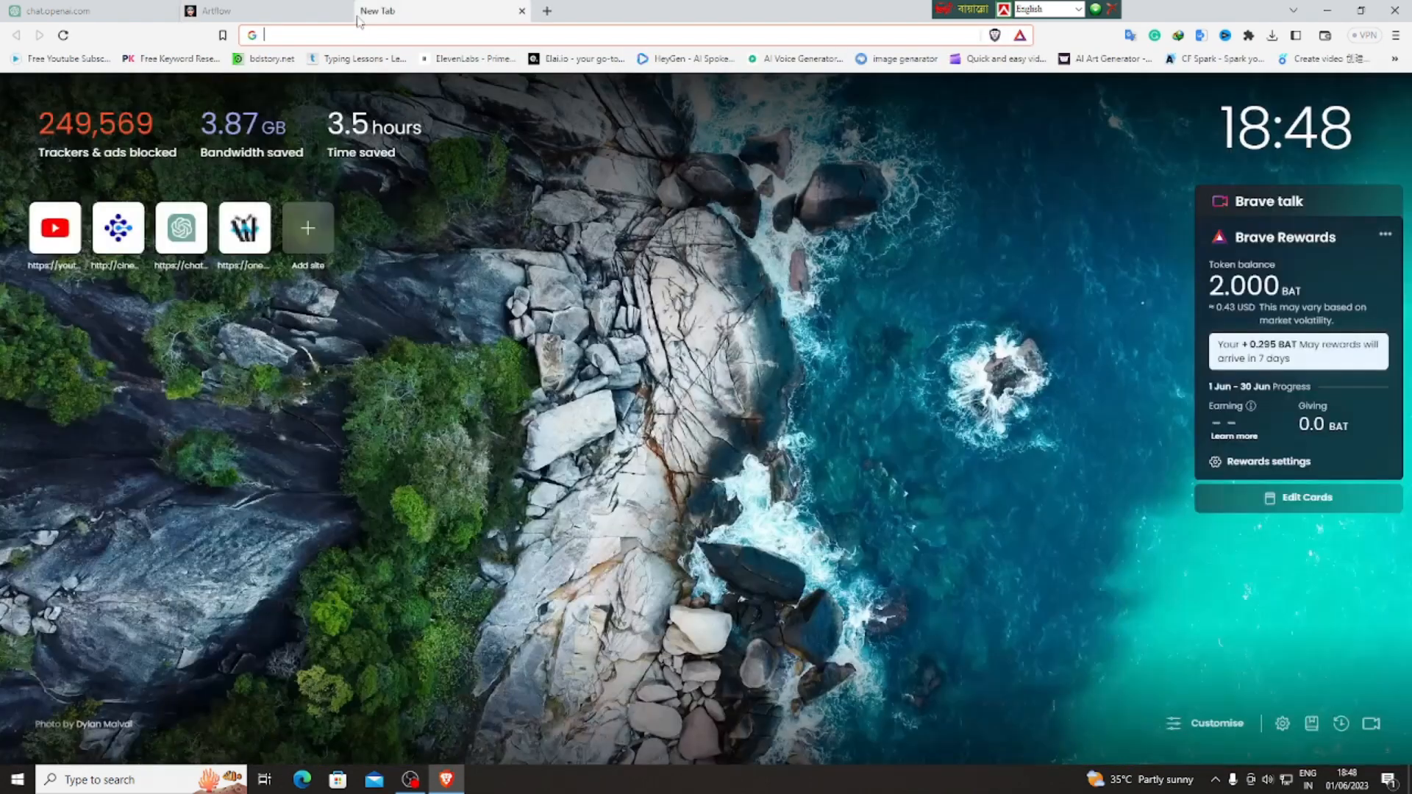
pyautogui.click(346, 10)
pyautogui.write('artflow')
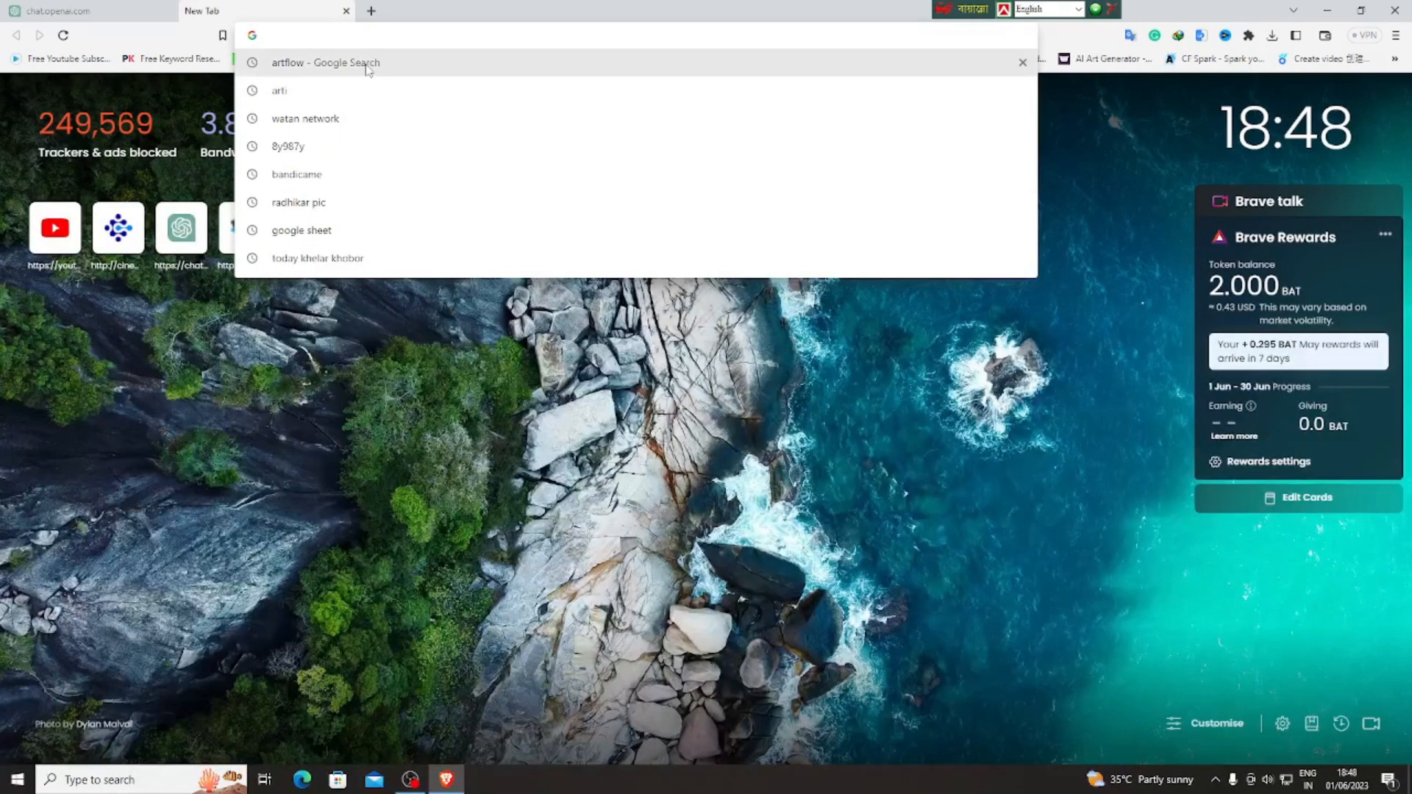
pyautogui.press('Return')
pyautogui.click(215, 459)
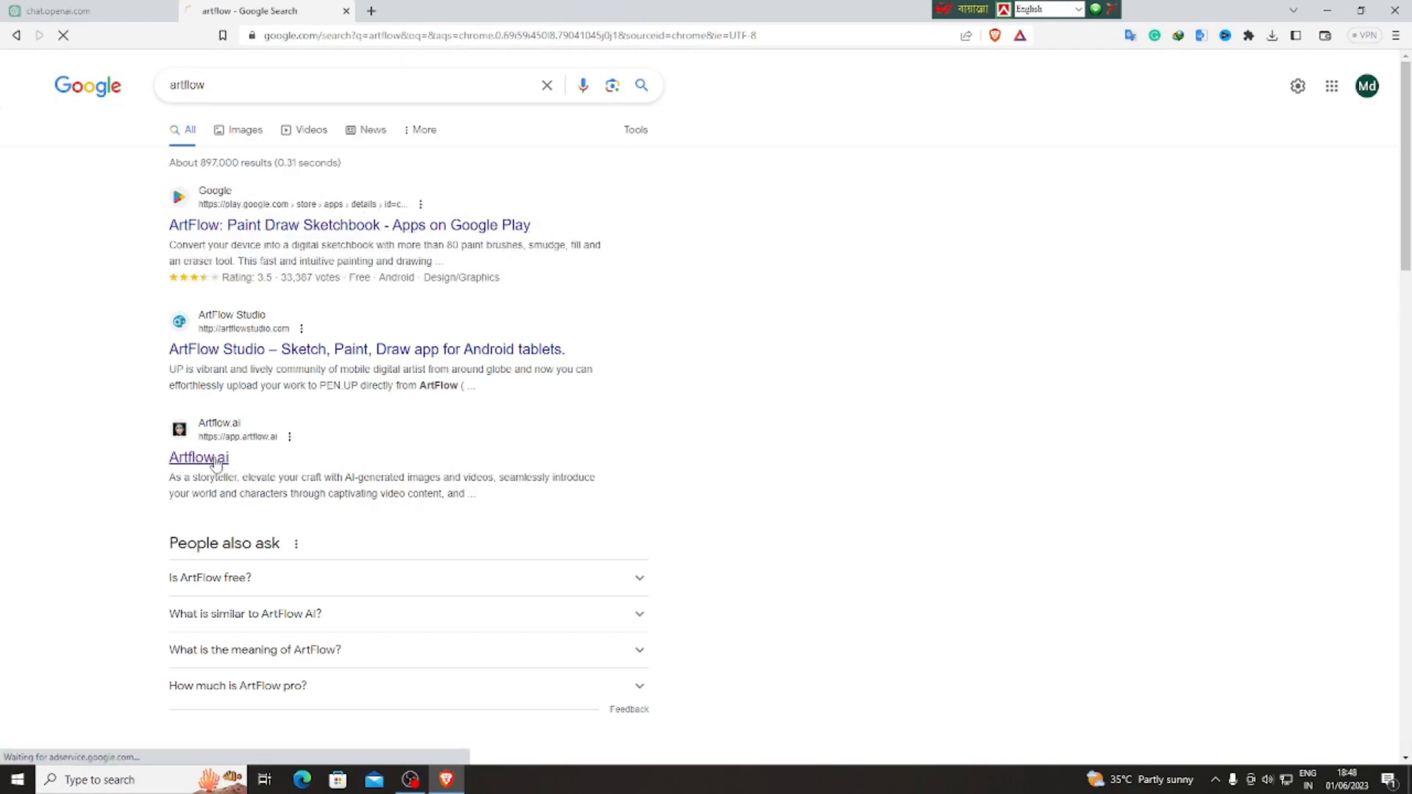
# Log in to Artflow with the saved account e-mail and password.
pyautogui.click(1108, 90)
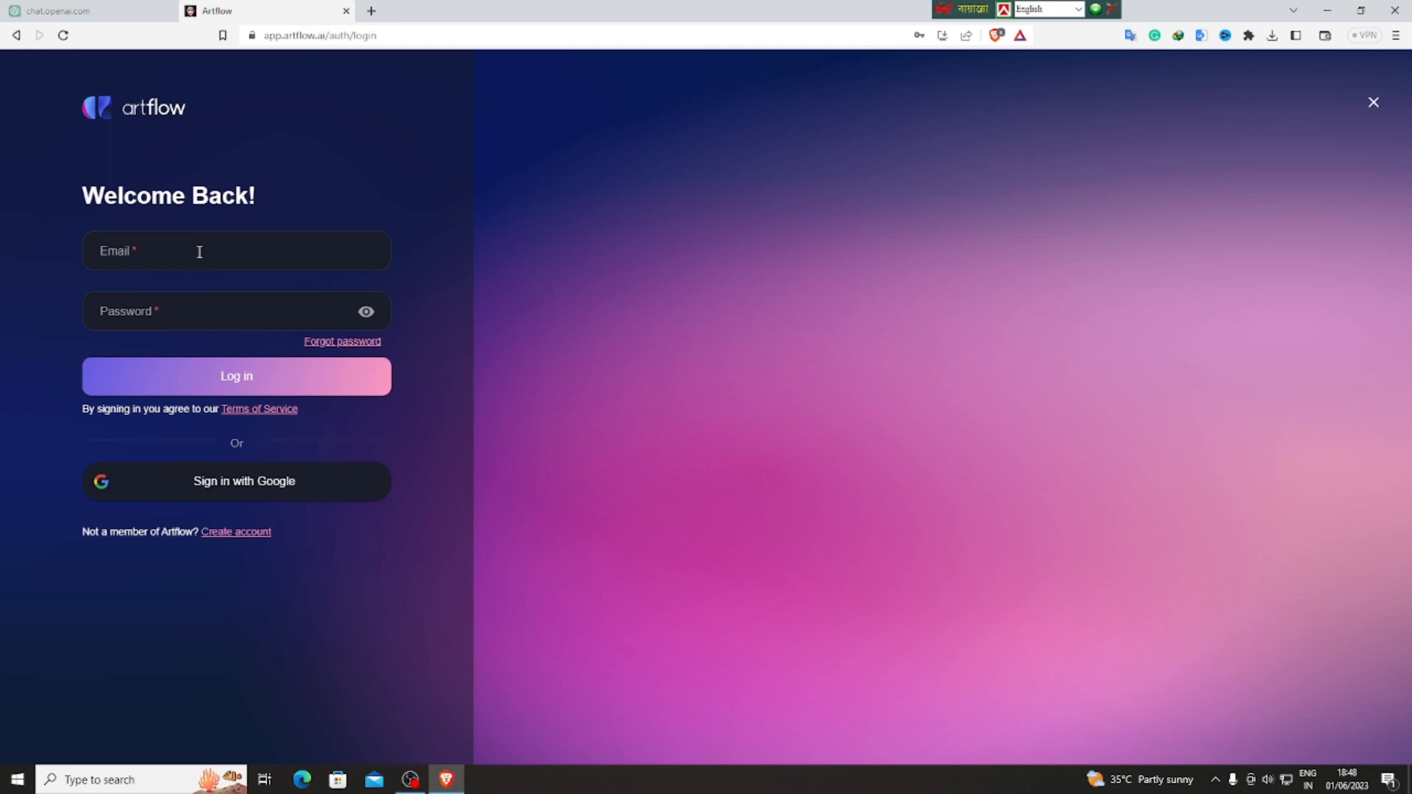
pyautogui.click(198, 243)
pyautogui.click(210, 295)
pyautogui.click(222, 376)
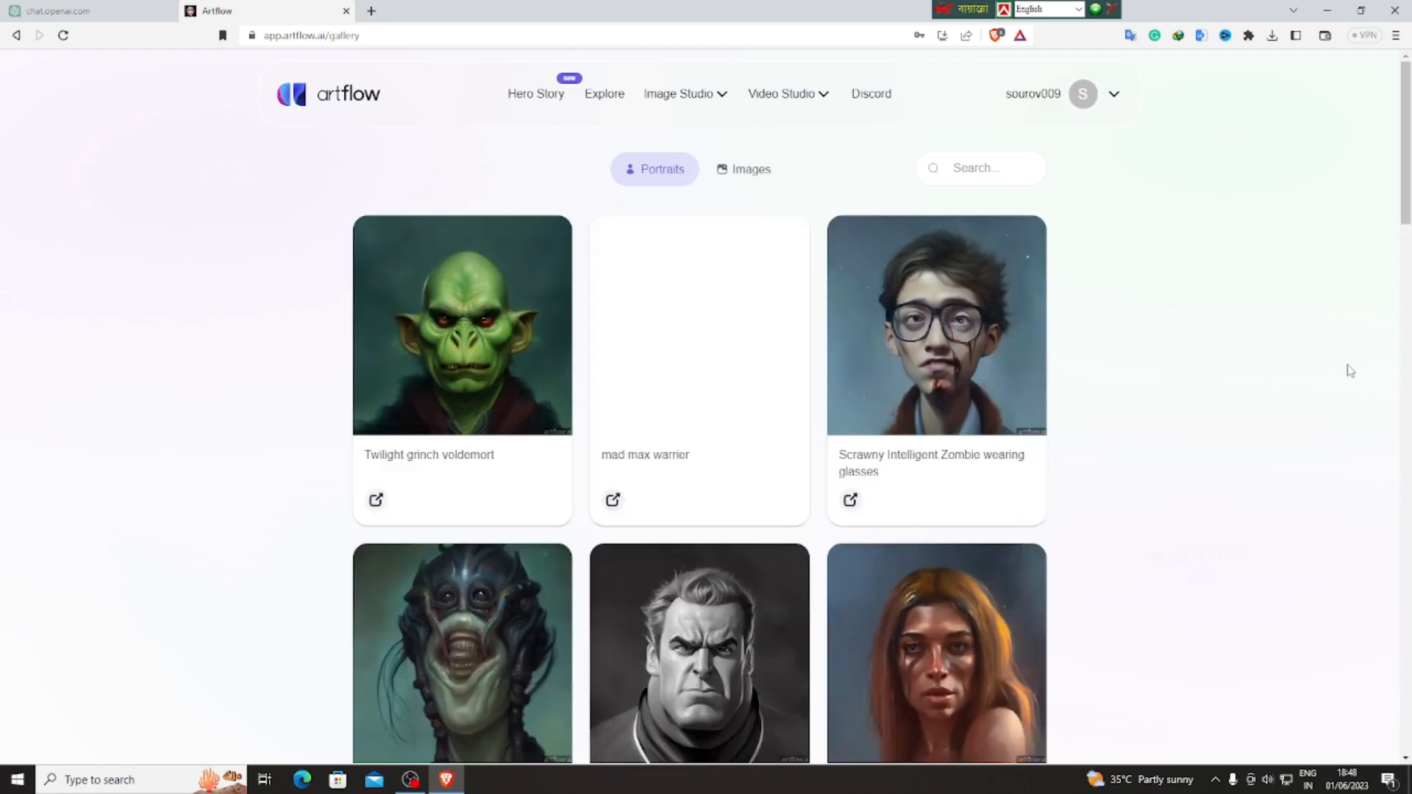
# Check the account options, and open Artflow's Image Studio.
pyautogui.click(1060, 98)
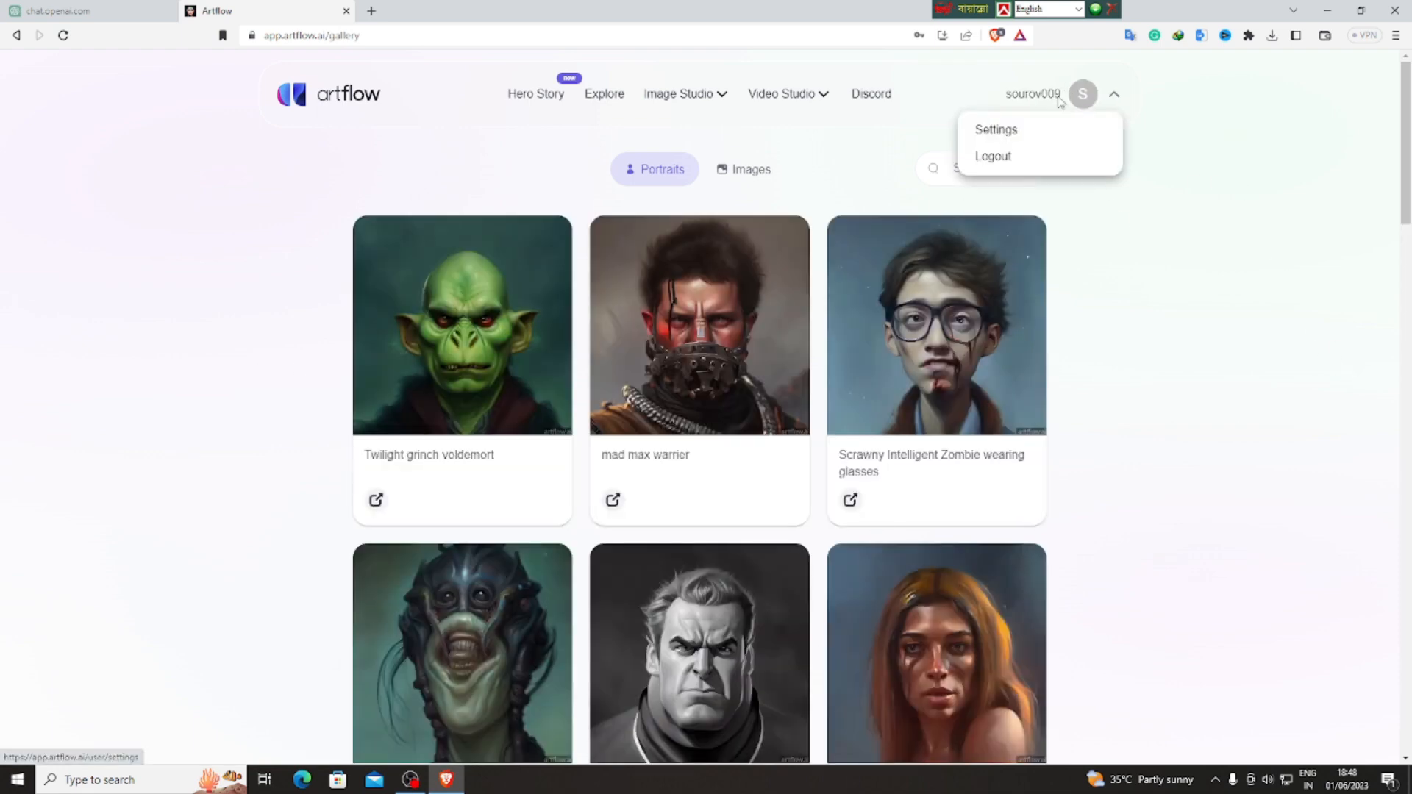
pyautogui.click(670, 98)
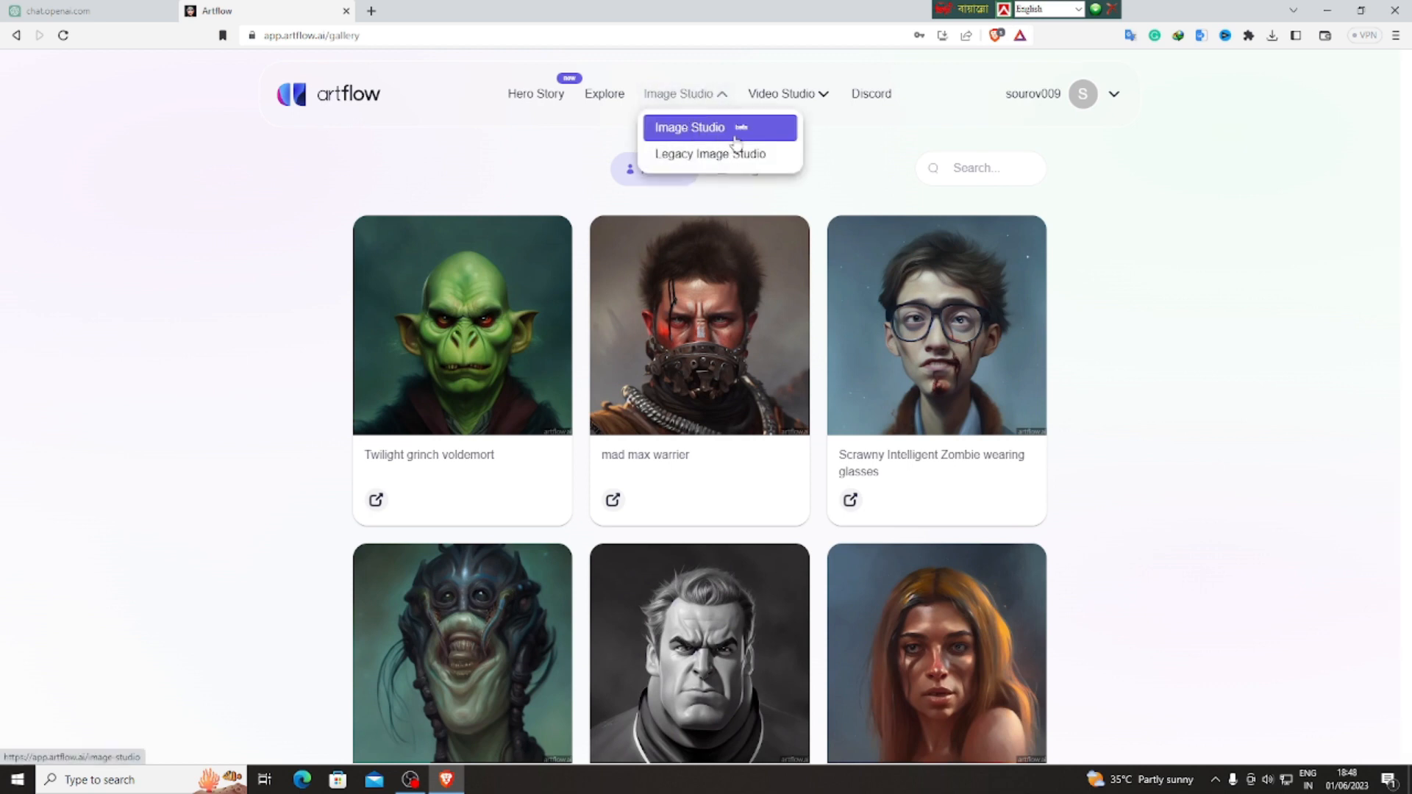
pyautogui.click(736, 140)
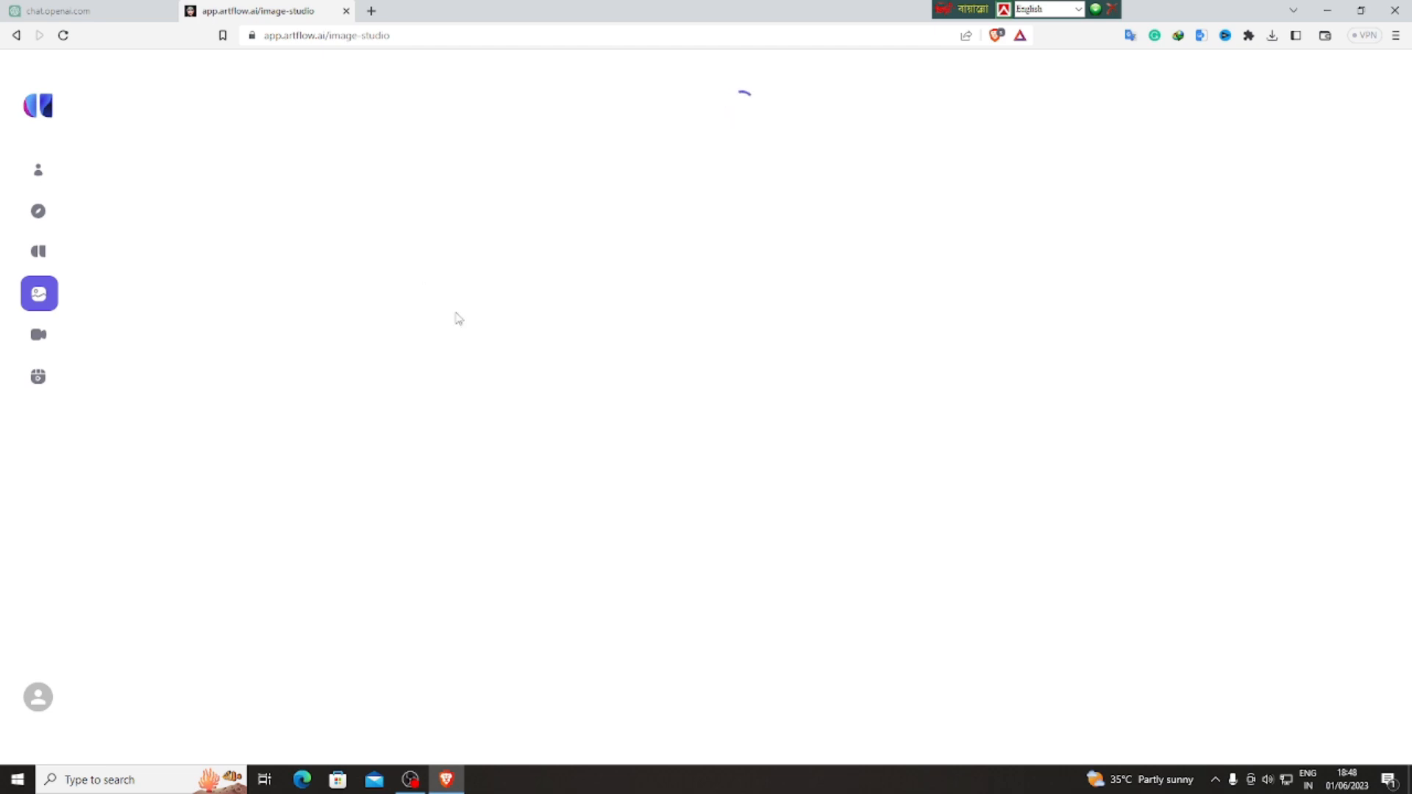
# Copy the story's first paragraph from ChatGPT into the Image Studio prompt and generate images from it.
pyautogui.hotkey('ctrl', 'shift', 'Tab')
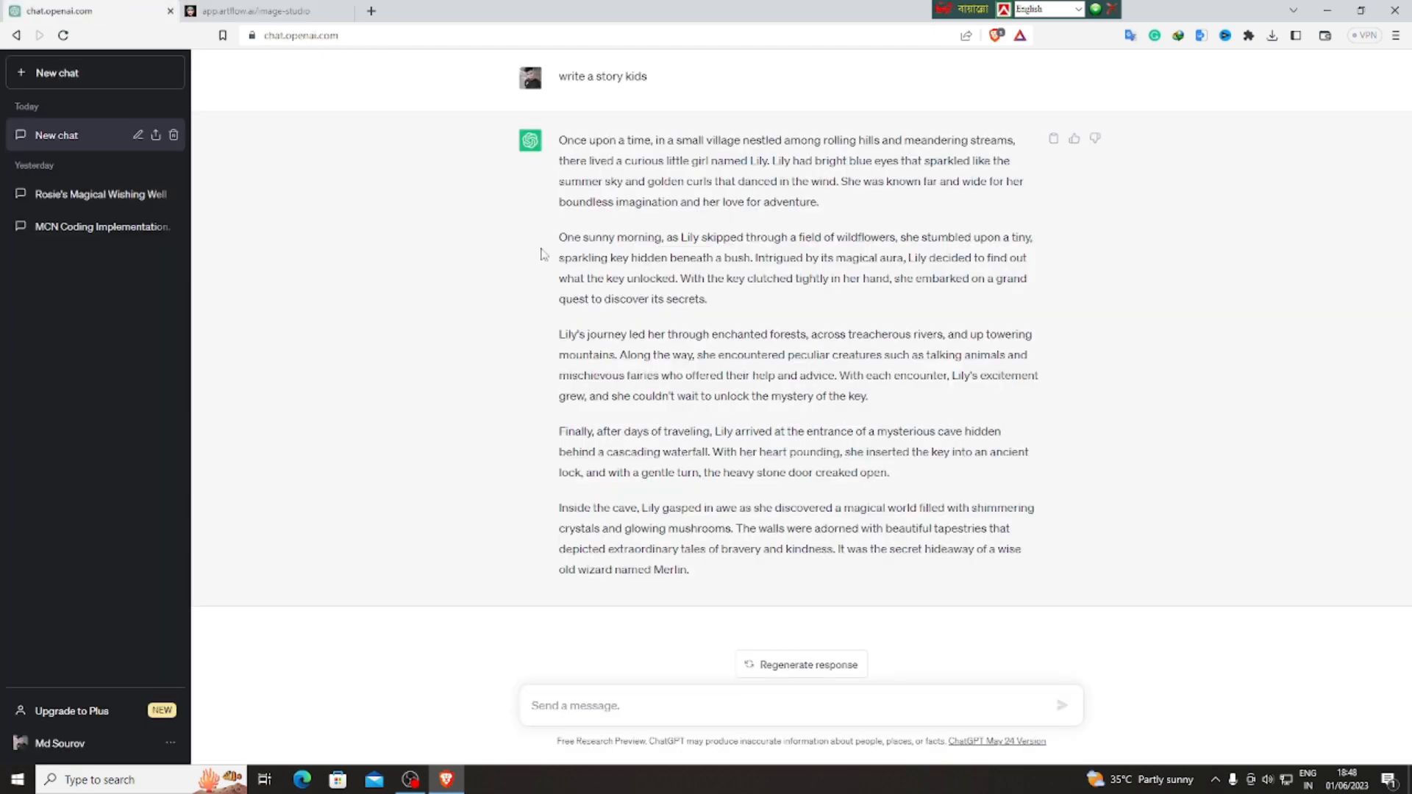
pyautogui.moveTo(559, 140); pyautogui.dragTo(823, 204)
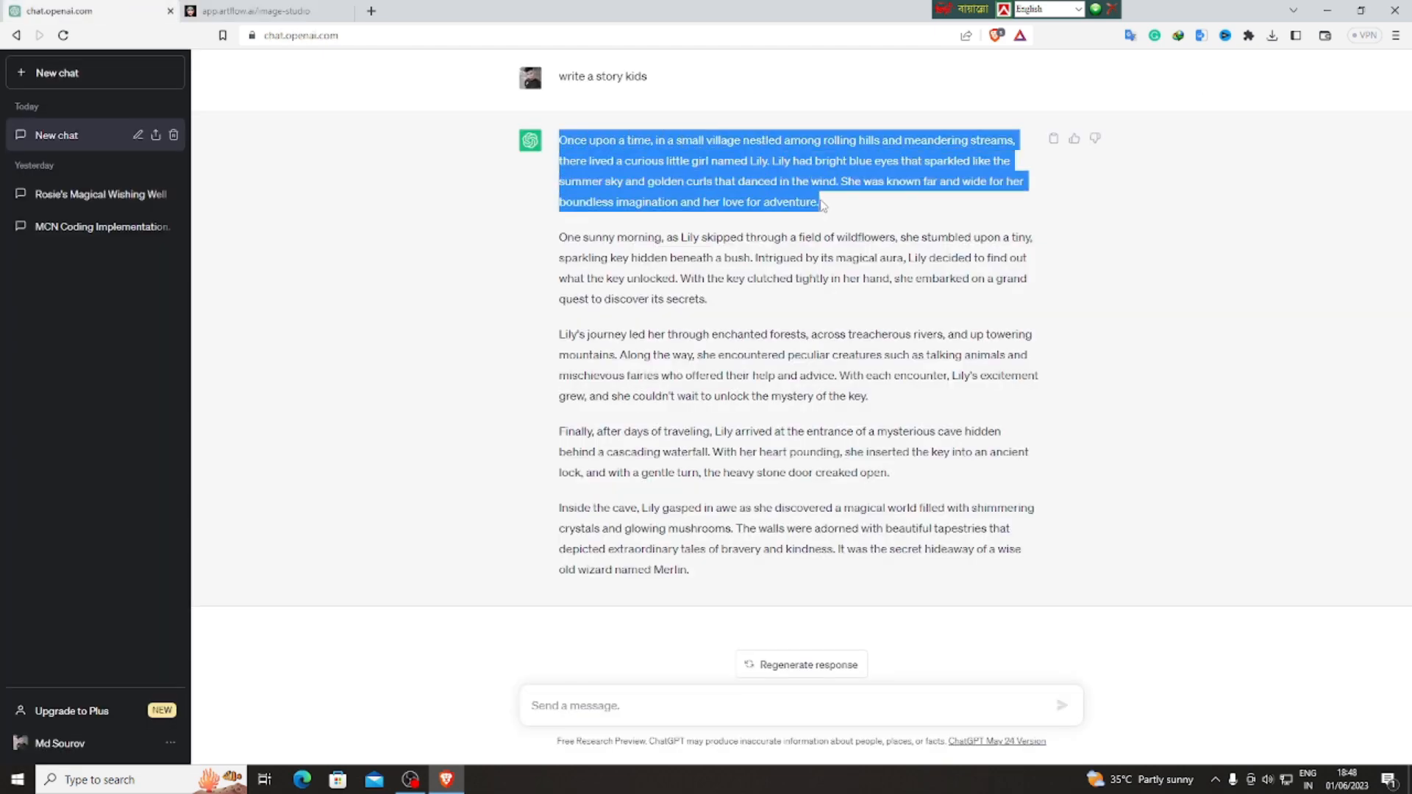
pyautogui.rightClick(787, 199)
pyautogui.click(816, 187)
pyautogui.click(232, 10)
pyautogui.click(210, 362)
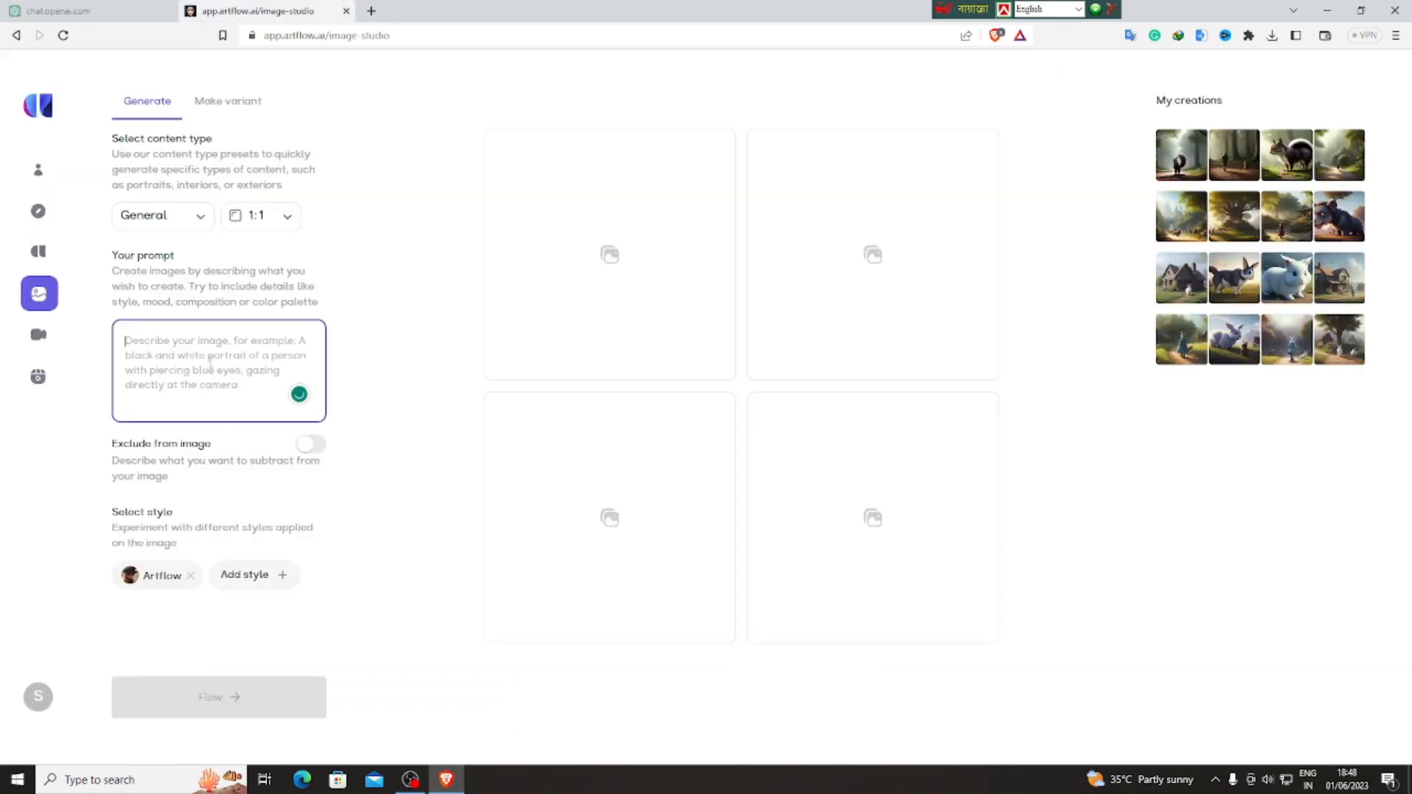
pyautogui.hotkey('ctrl', 'v')
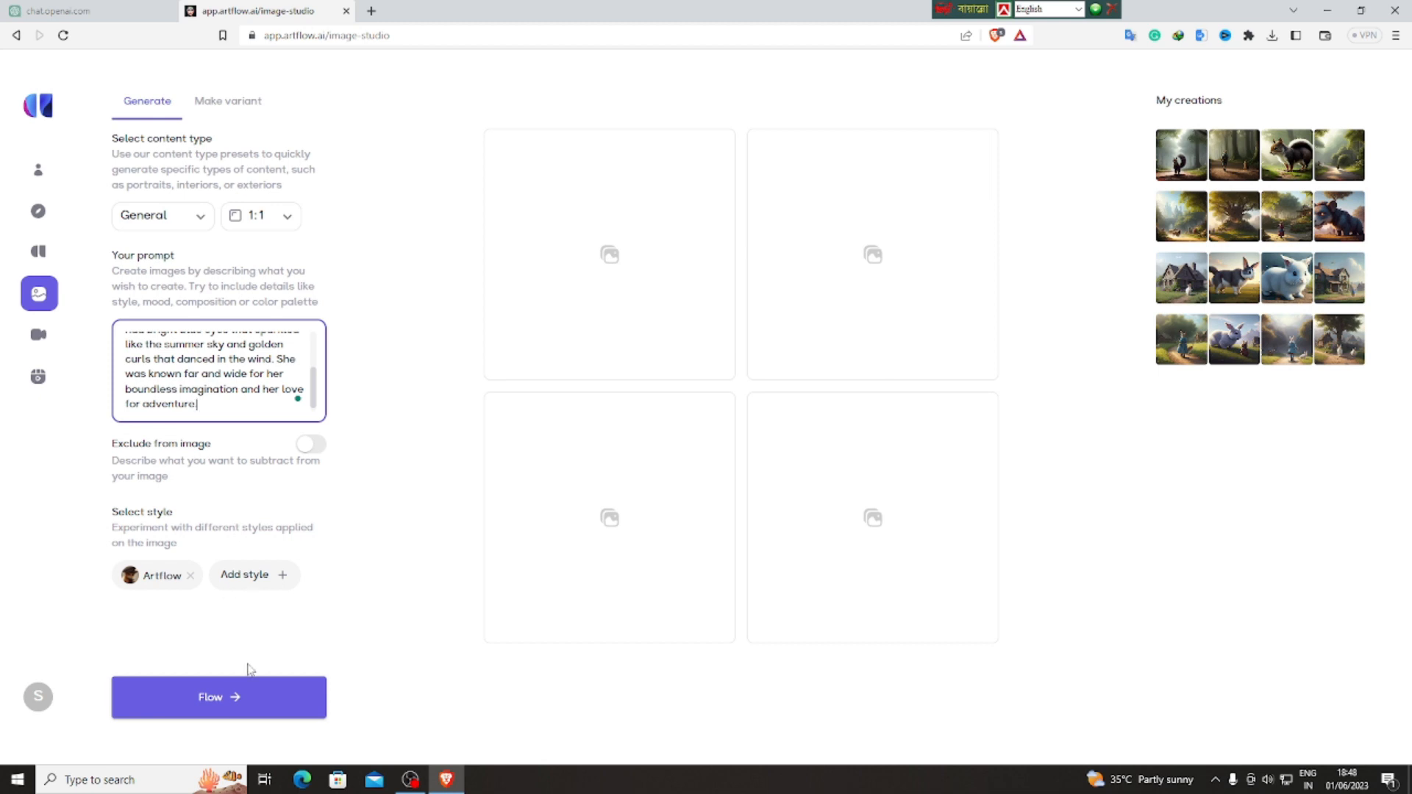
pyautogui.click(232, 699)
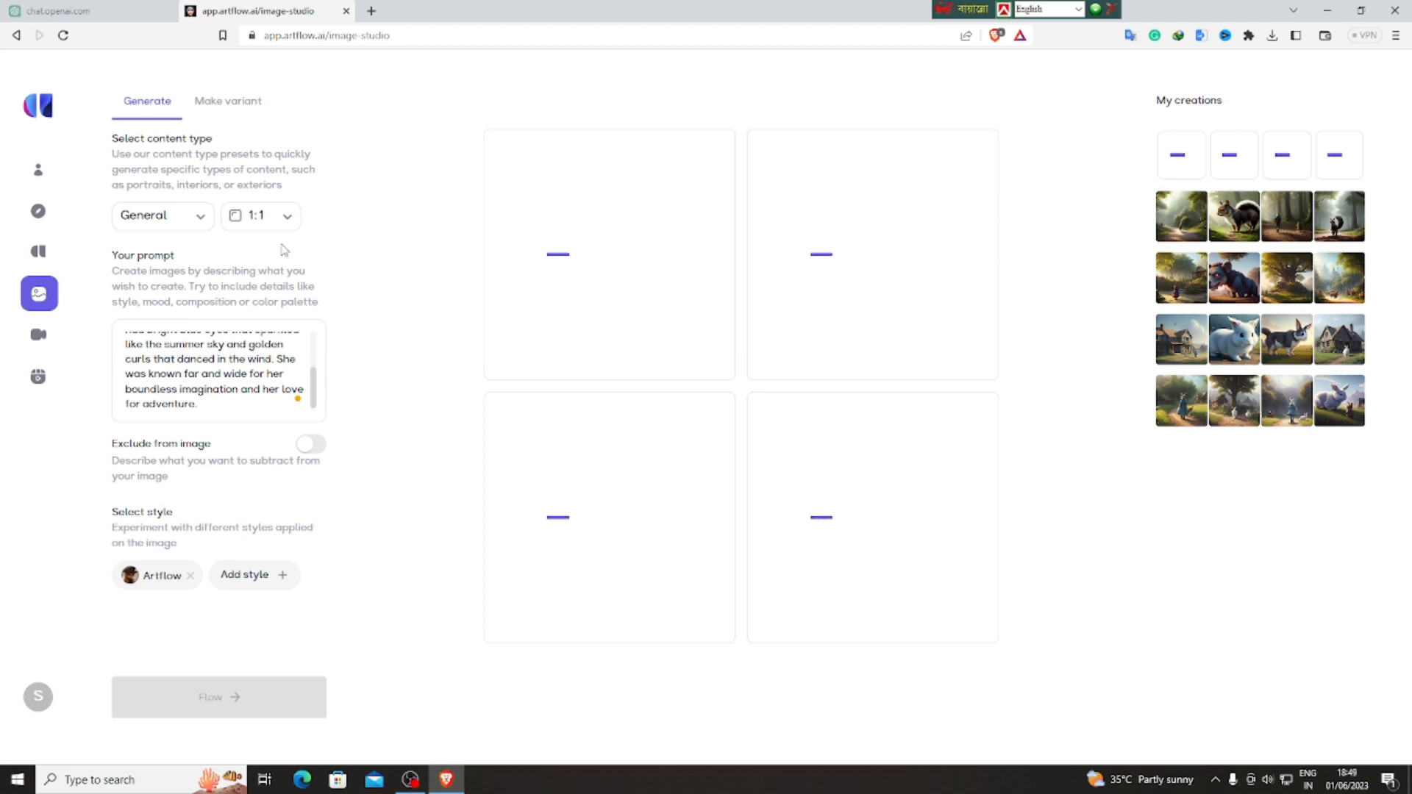
# Set the image aspect ratio to 3:2 and open the actions for the generated village image with the stone bridge.
pyautogui.click(278, 222)
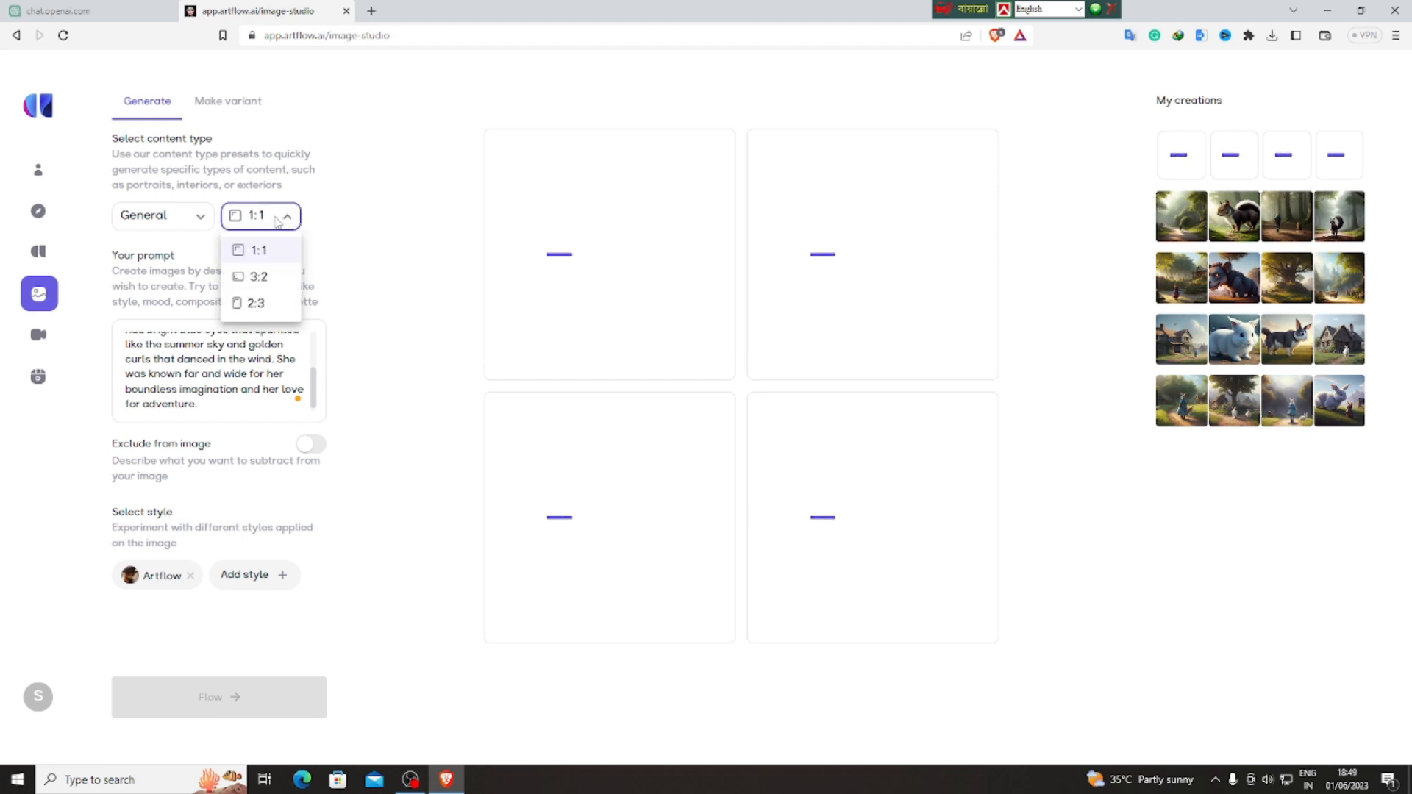
pyautogui.click(267, 280)
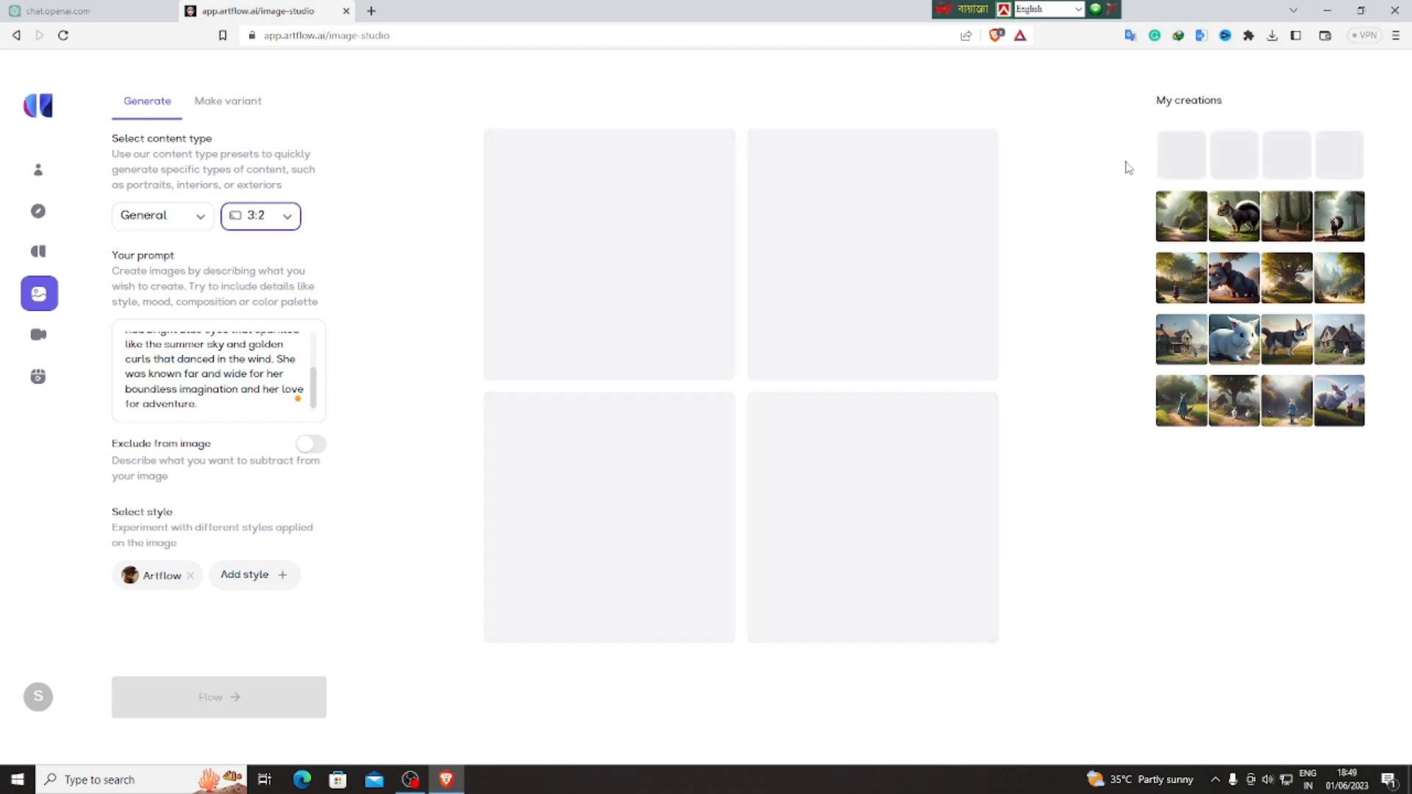
pyautogui.click(868, 292)
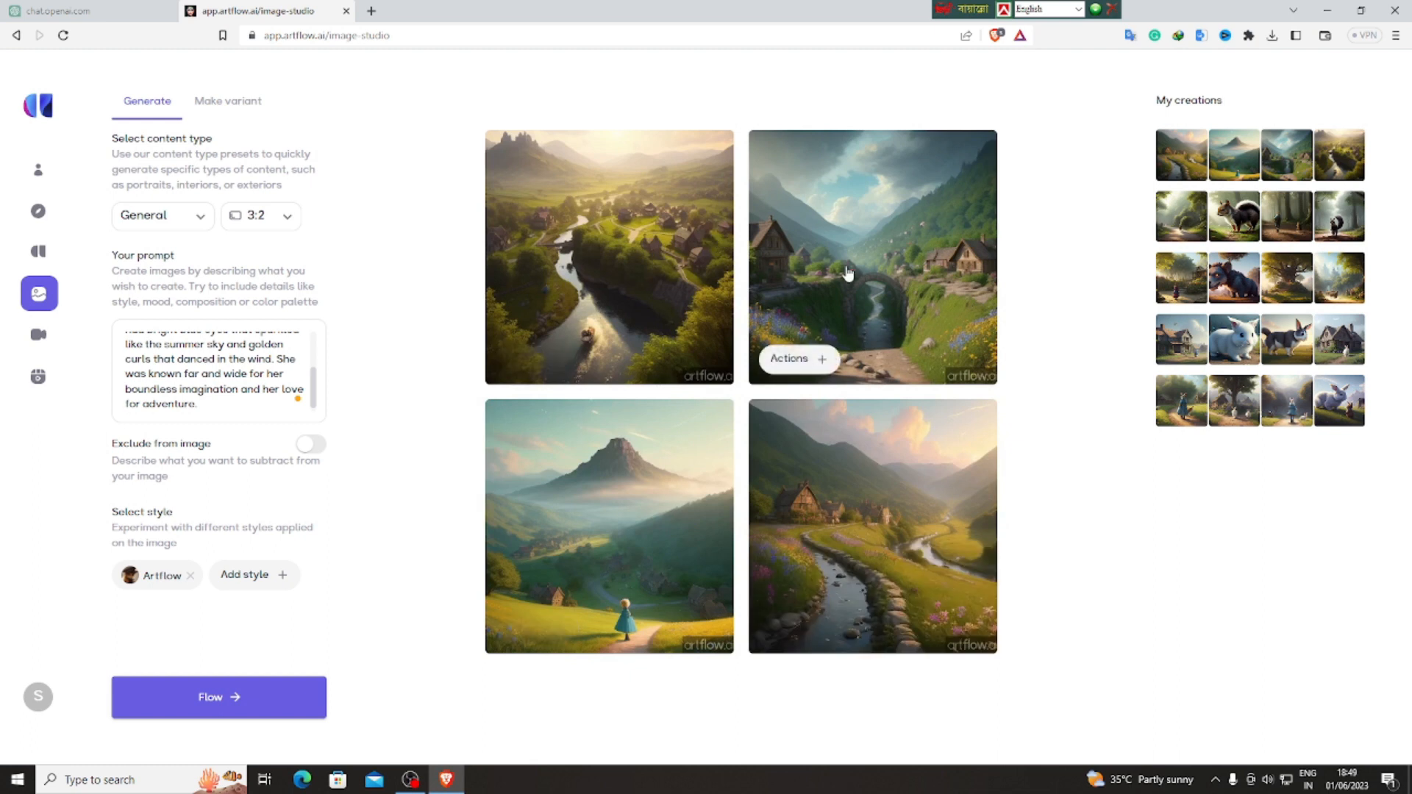
pyautogui.click(836, 365)
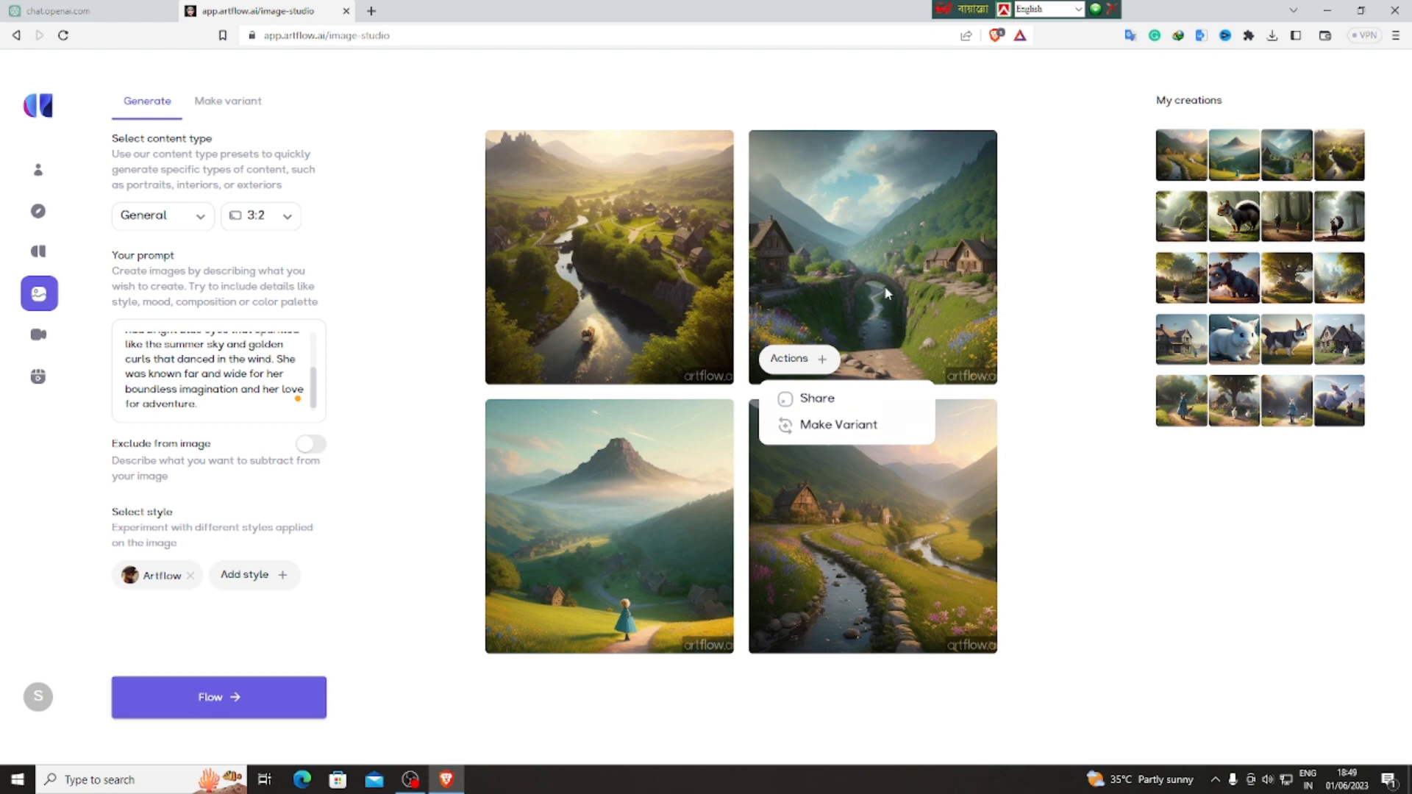
# Start a new story in Video Studio and set the misty mountain valley image as the first shot's scene.
pyautogui.moveTo(36, 336)
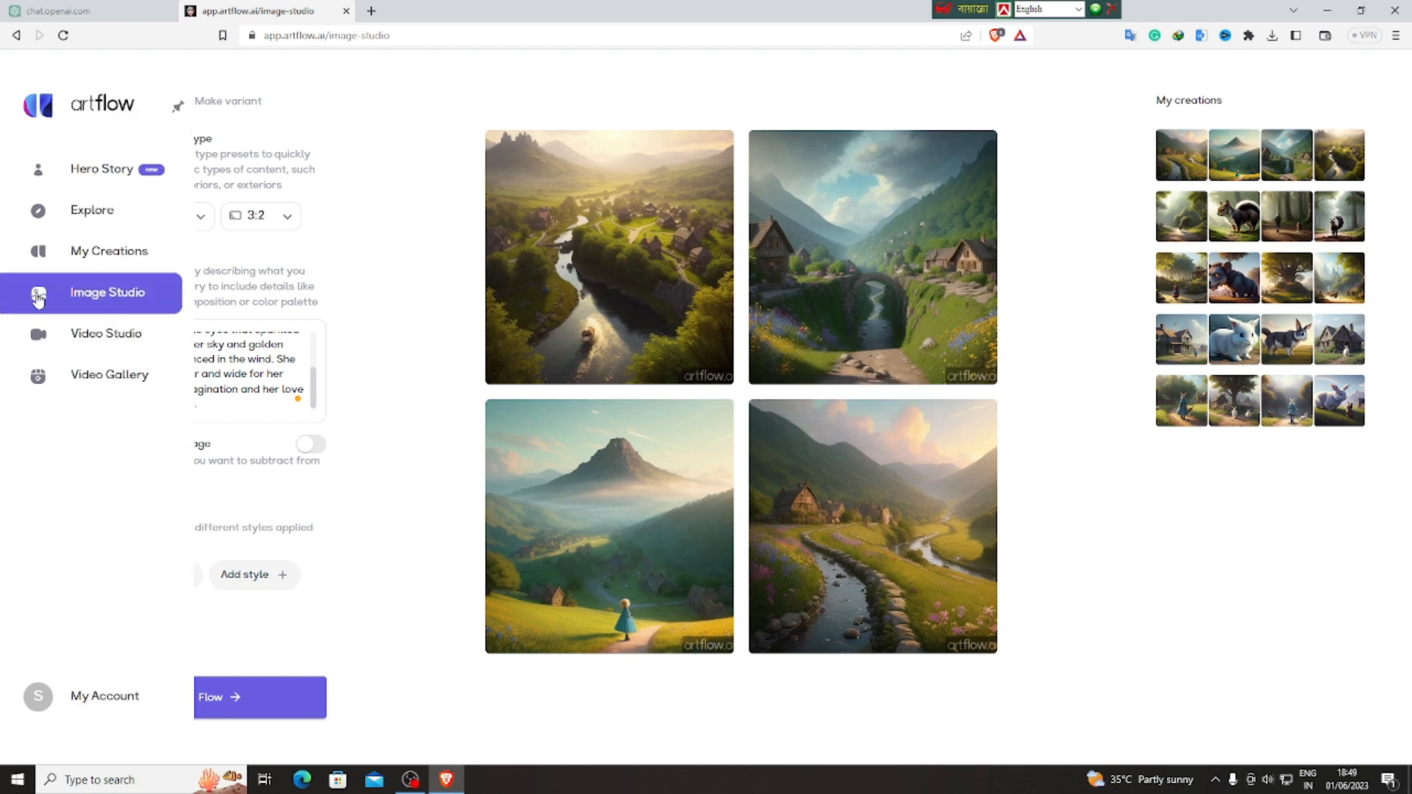
pyautogui.click(112, 338)
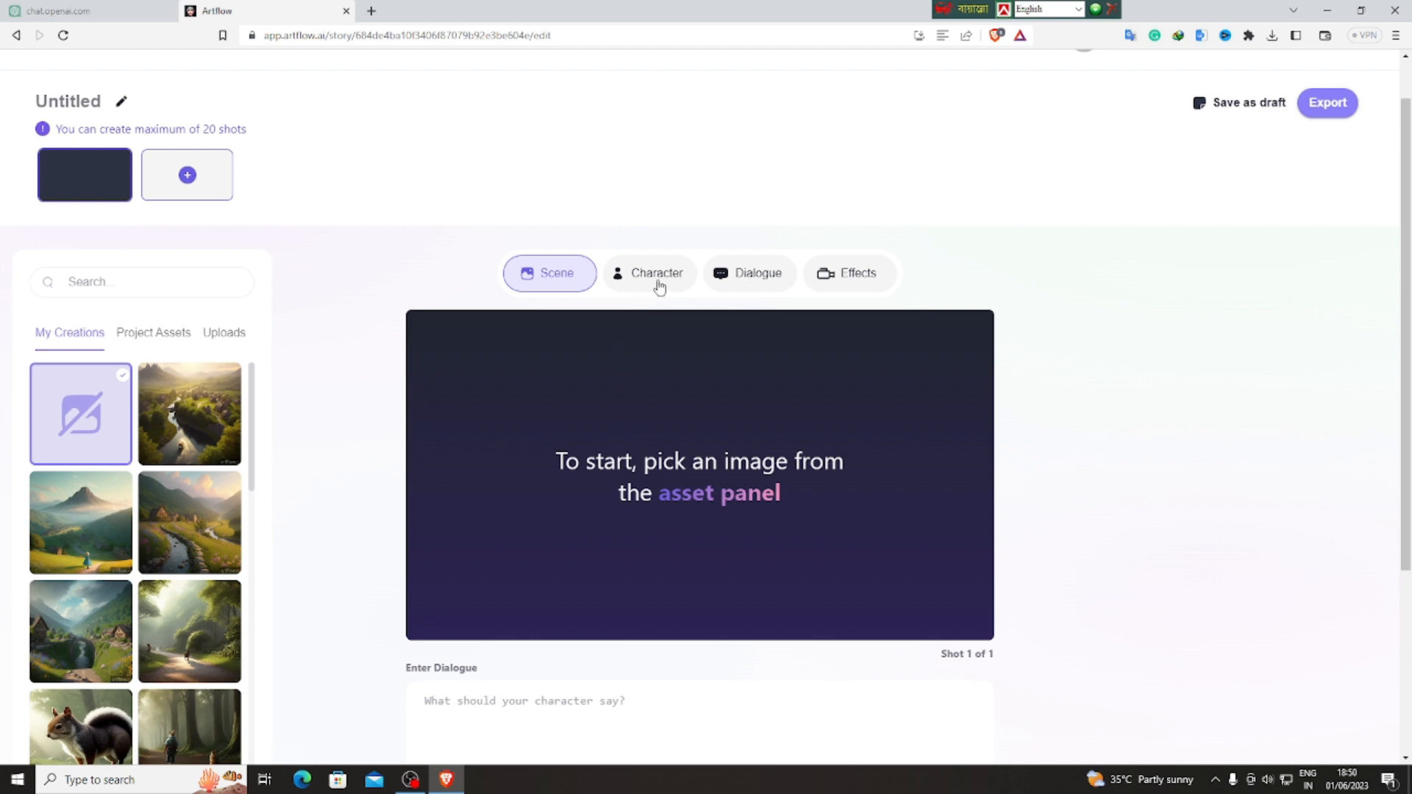
pyautogui.scroll(-3, 206, 556)
pyautogui.scroll(3, 228, 547)
pyautogui.click(197, 431)
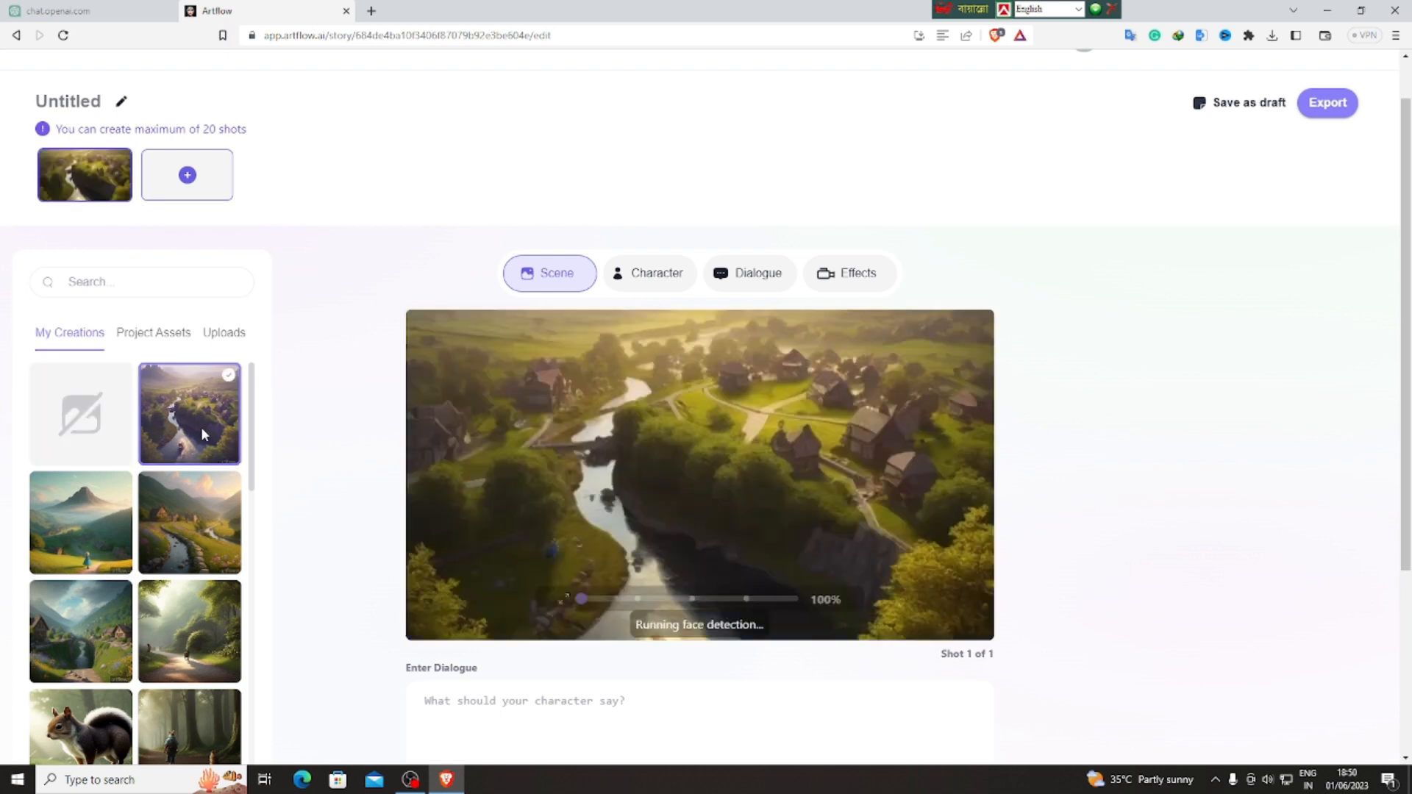
pyautogui.click(82, 536)
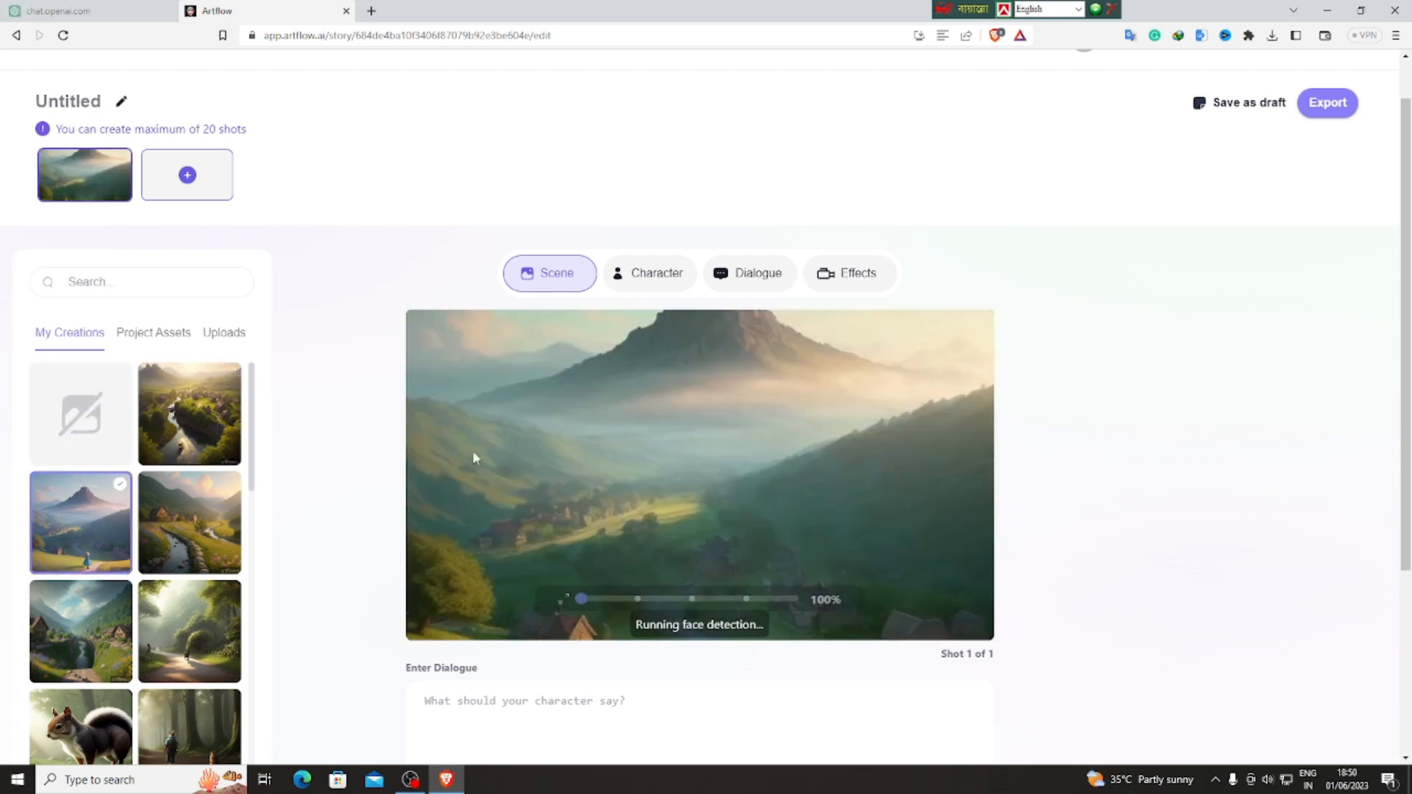
# Copy the story's first paragraph from ChatGPT and paste it as the first shot's dialogue in the Artflow story.
pyautogui.click(745, 274)
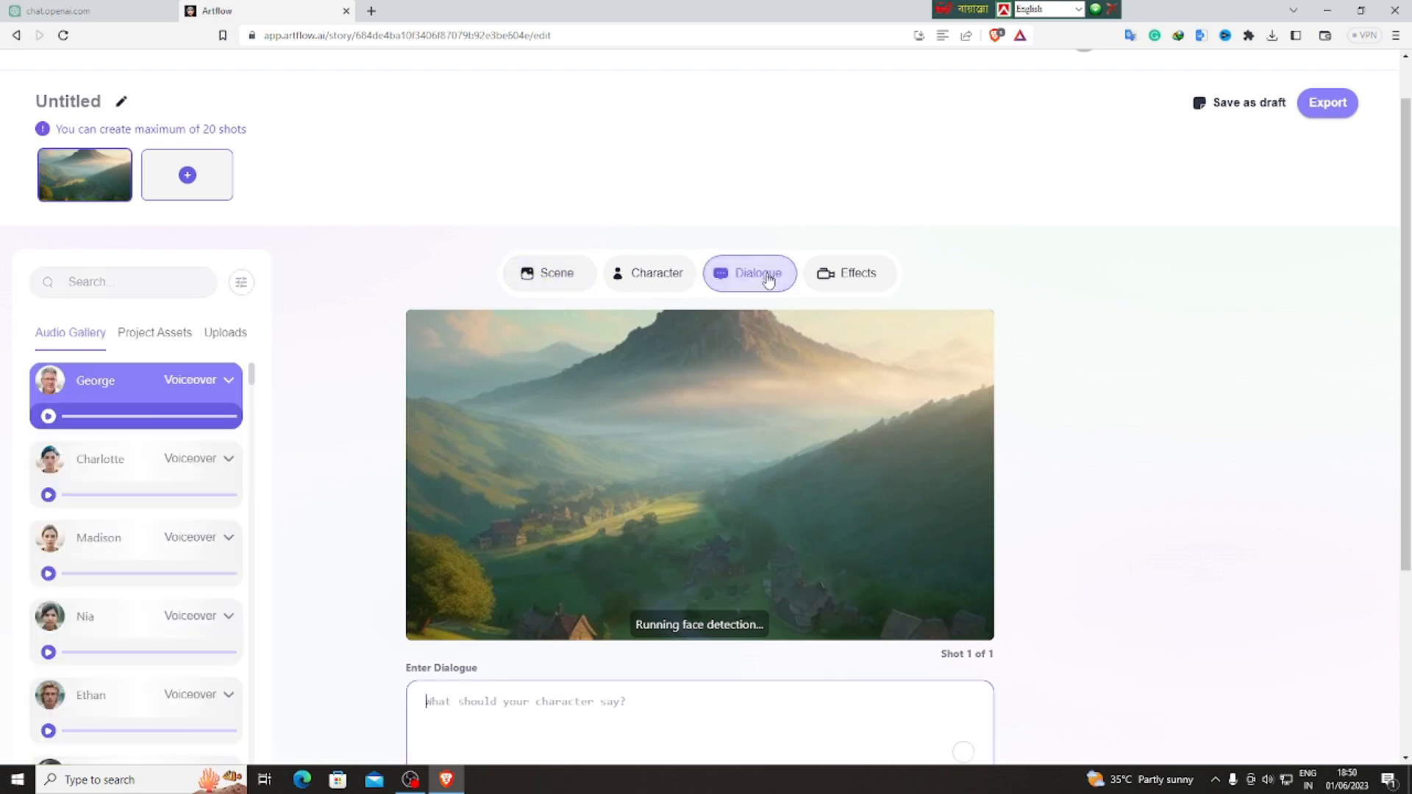
pyautogui.click(59, 10)
pyautogui.click(631, 245)
pyautogui.moveTo(563, 138); pyautogui.dragTo(820, 215)
pyautogui.rightClick(745, 166)
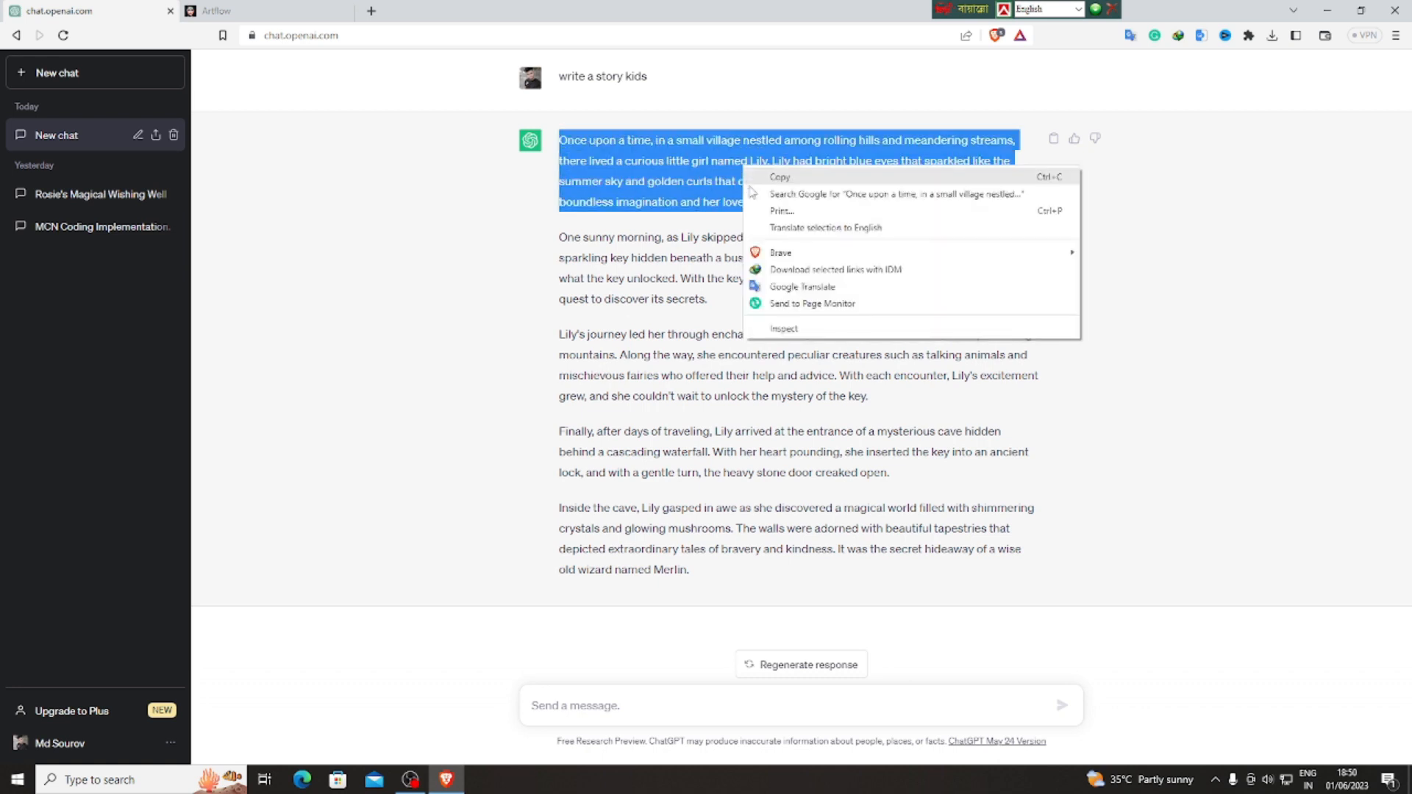
pyautogui.click(768, 173)
pyautogui.click(193, 8)
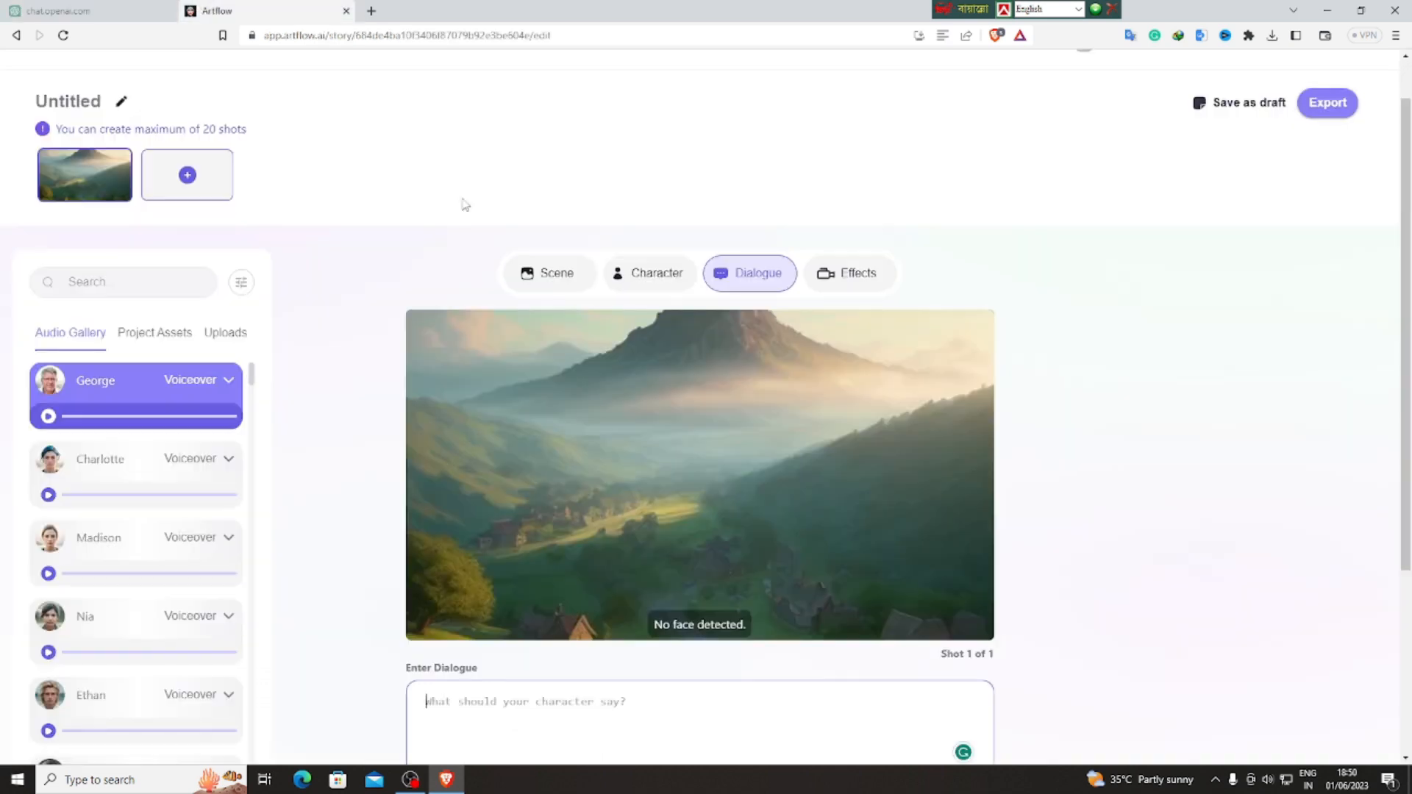
pyautogui.scroll(-3, 506, 511)
pyautogui.click(506, 511)
pyautogui.hotkey('ctrl', 'v')
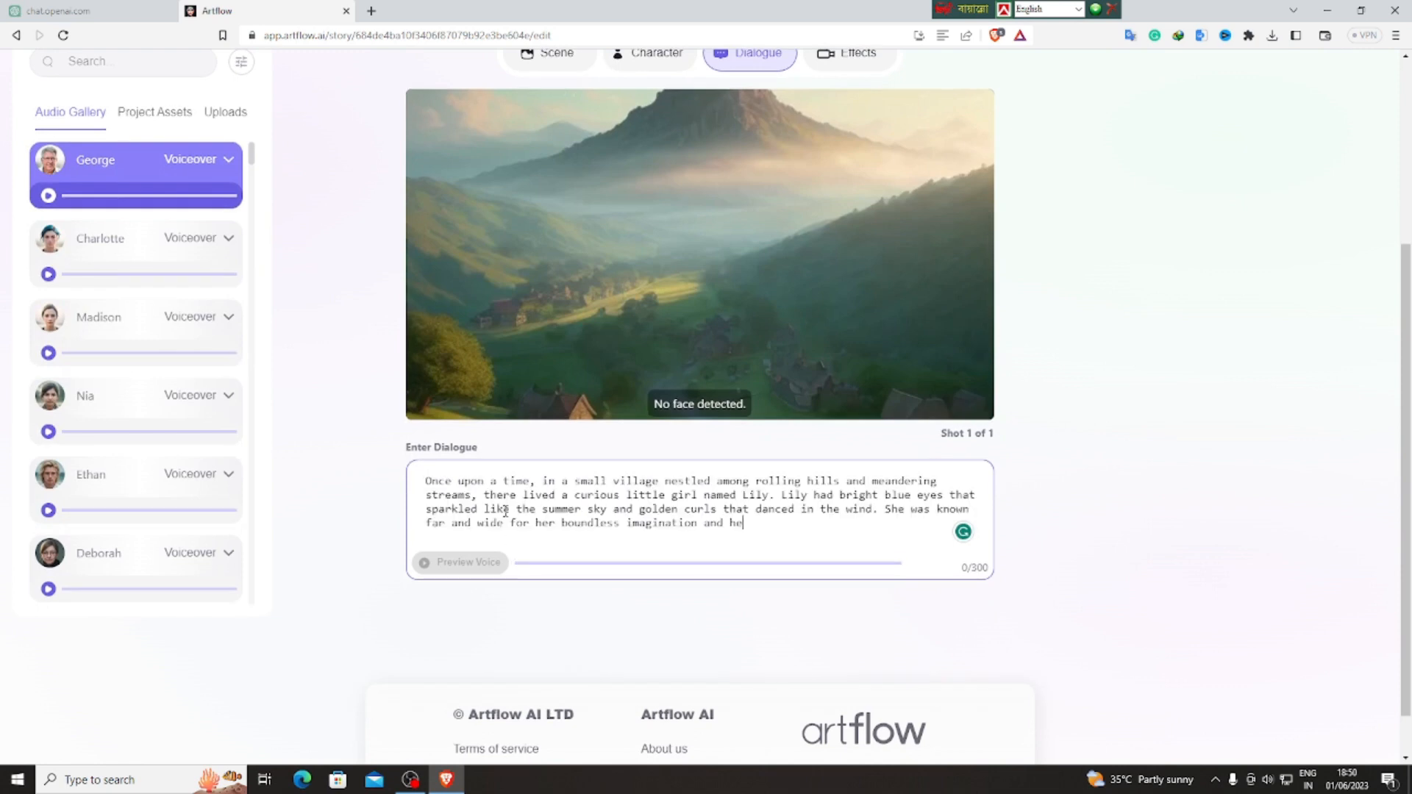
# Add the purple-haired girl from the starter pack as the first shot's character.
pyautogui.scroll(3, 659, 476)
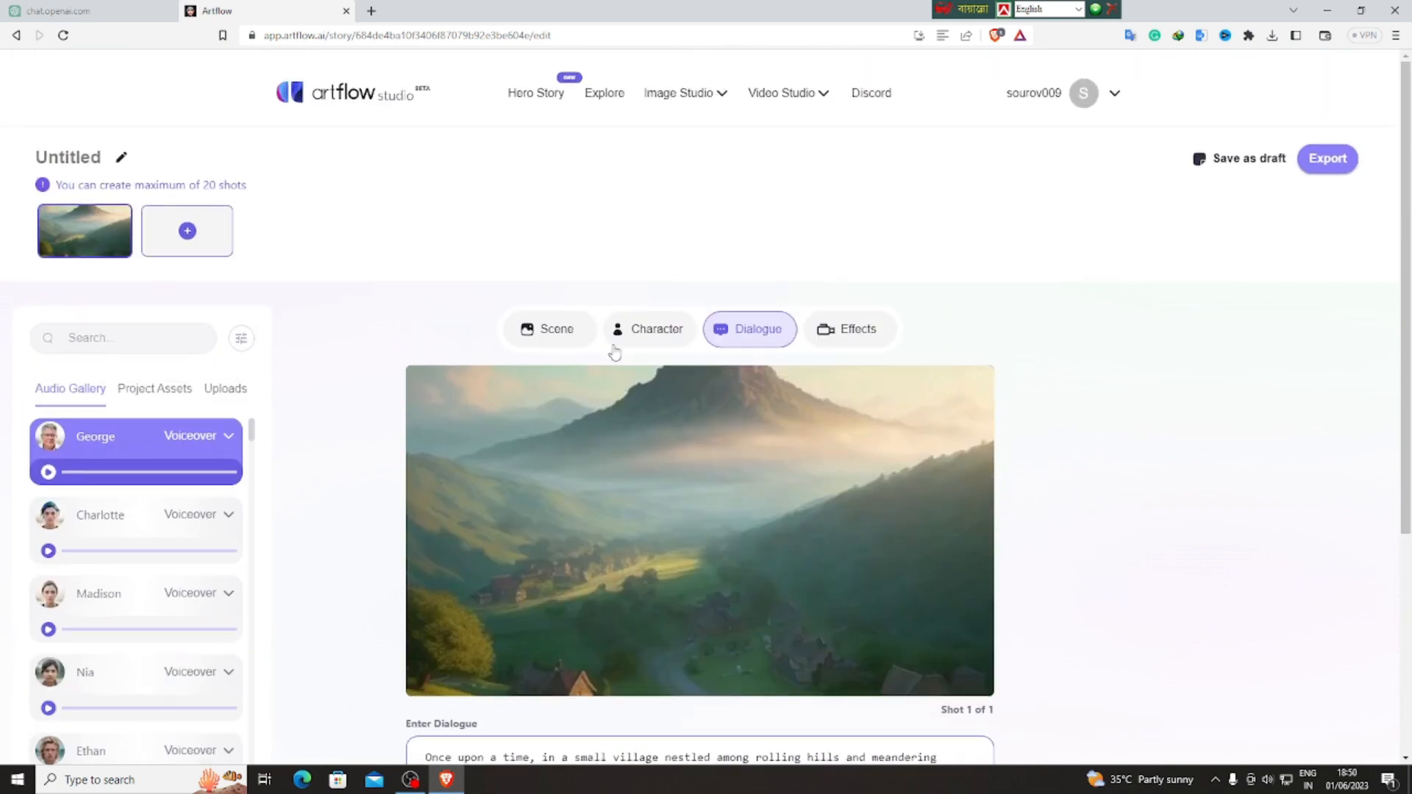
pyautogui.click(657, 331)
pyautogui.scroll(-3, 390, 364)
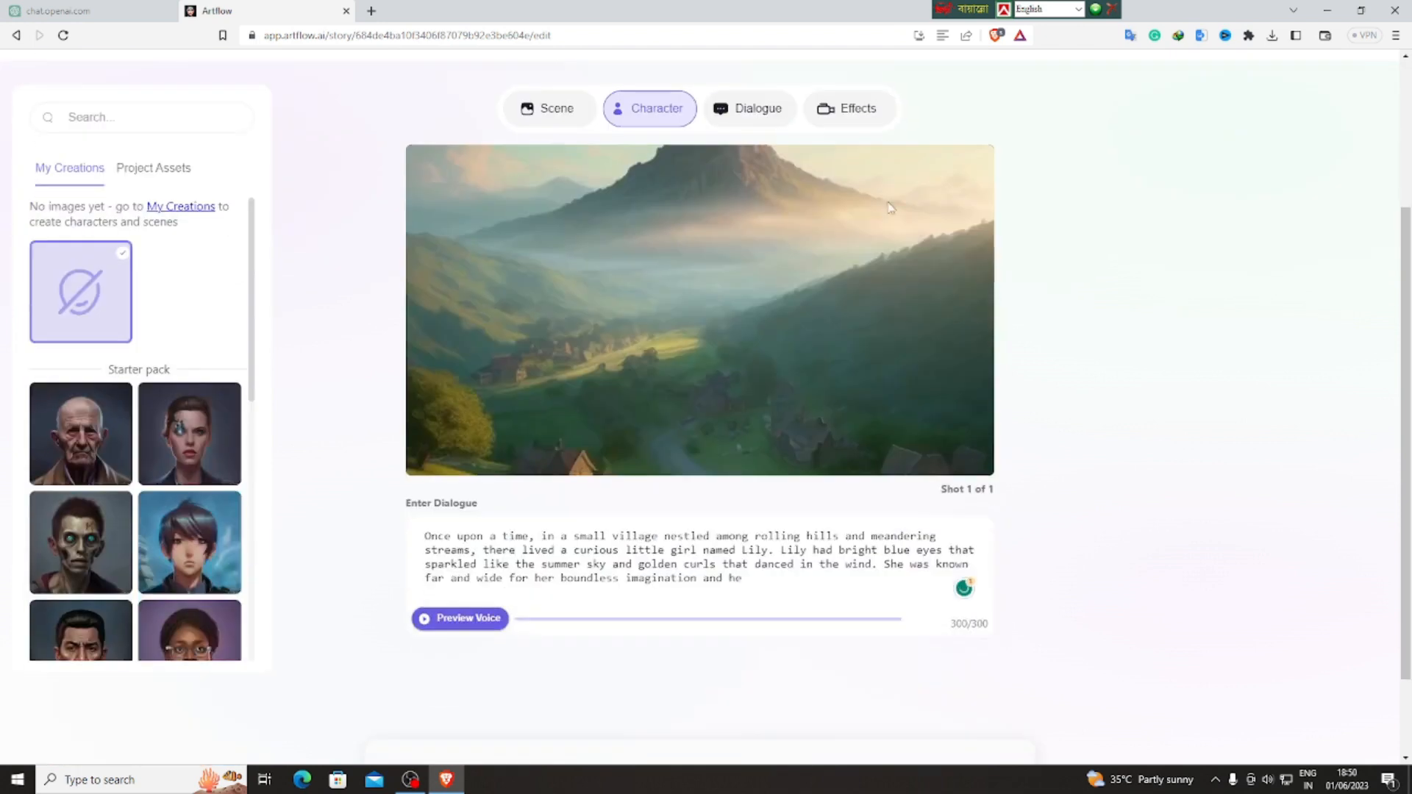
pyautogui.scroll(-6, 147, 592)
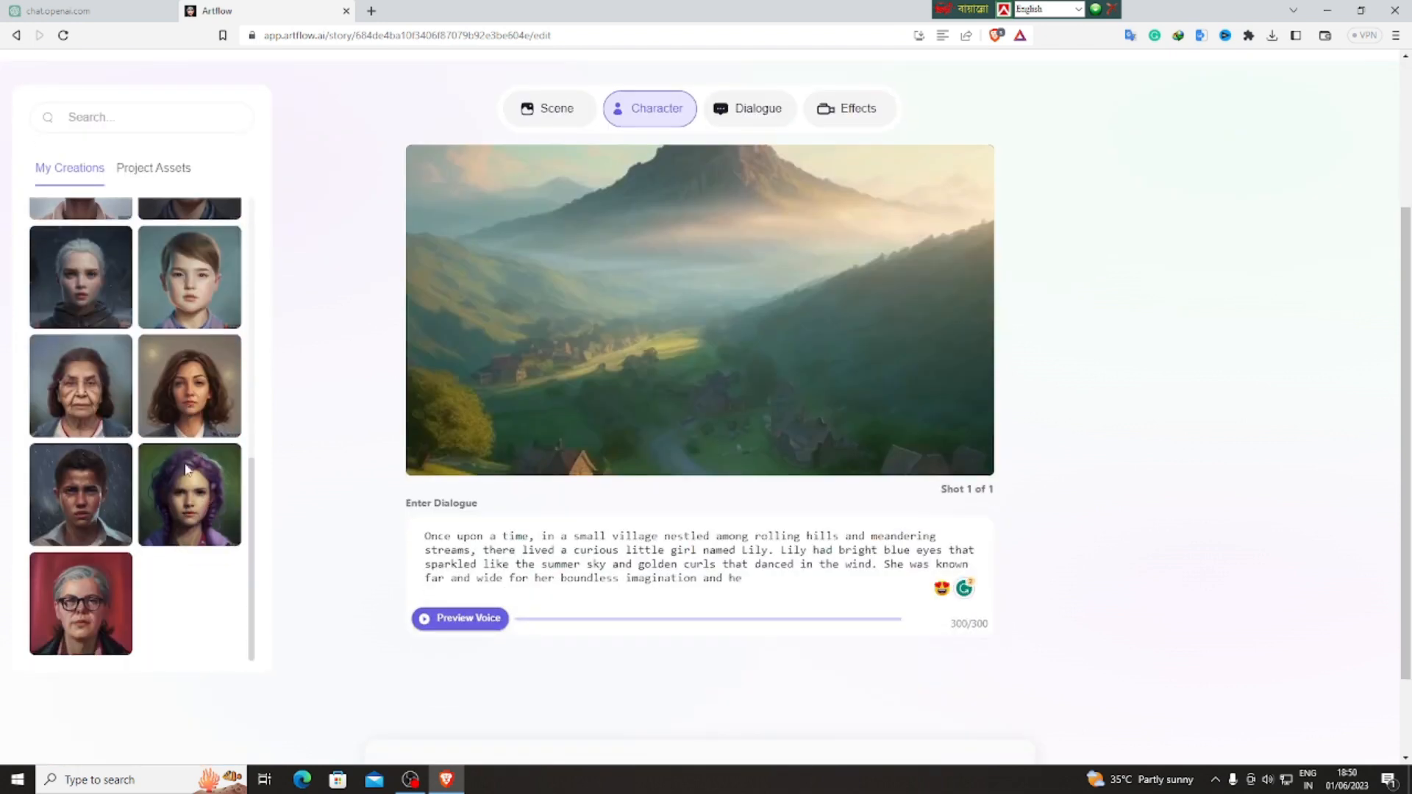
pyautogui.click(193, 502)
# Shrink the character into the lower-right corner of the scene and switch its frame from circular to square.
pyautogui.moveTo(541, 371); pyautogui.dragTo(636, 415)
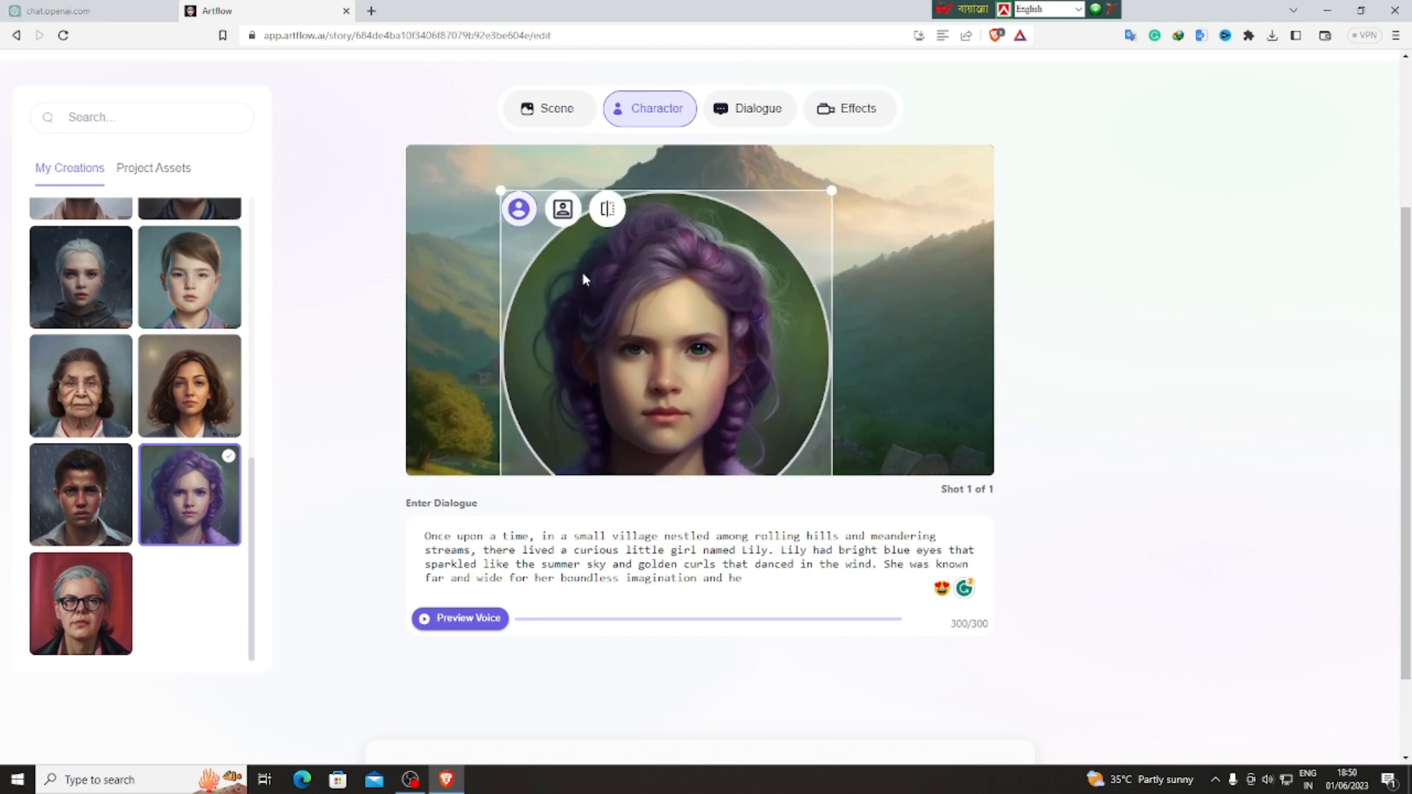
pyautogui.moveTo(624, 307); pyautogui.dragTo(605, 267)
pyautogui.moveTo(490, 151); pyautogui.dragTo(707, 373)
pyautogui.moveTo(755, 427); pyautogui.dragTo(922, 435)
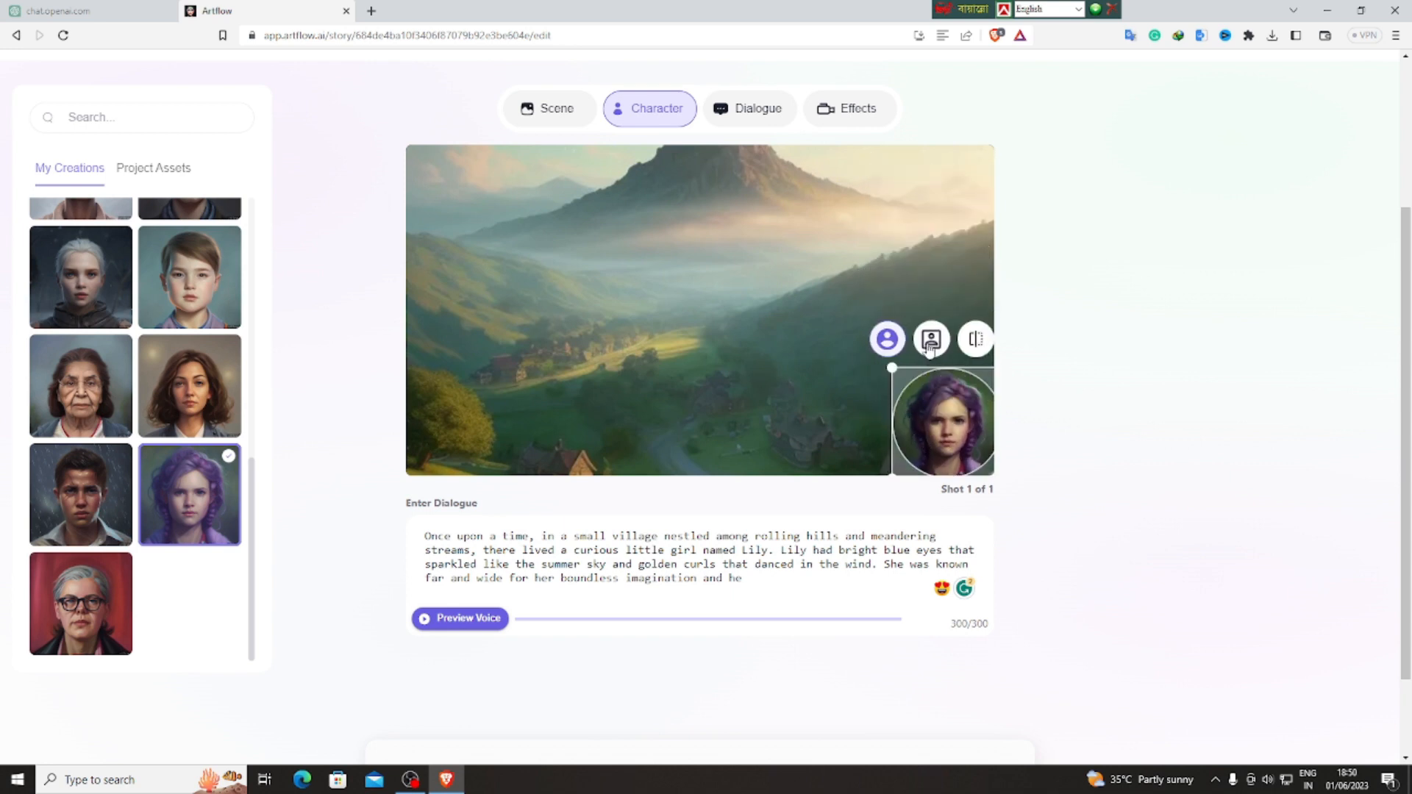
pyautogui.click(931, 344)
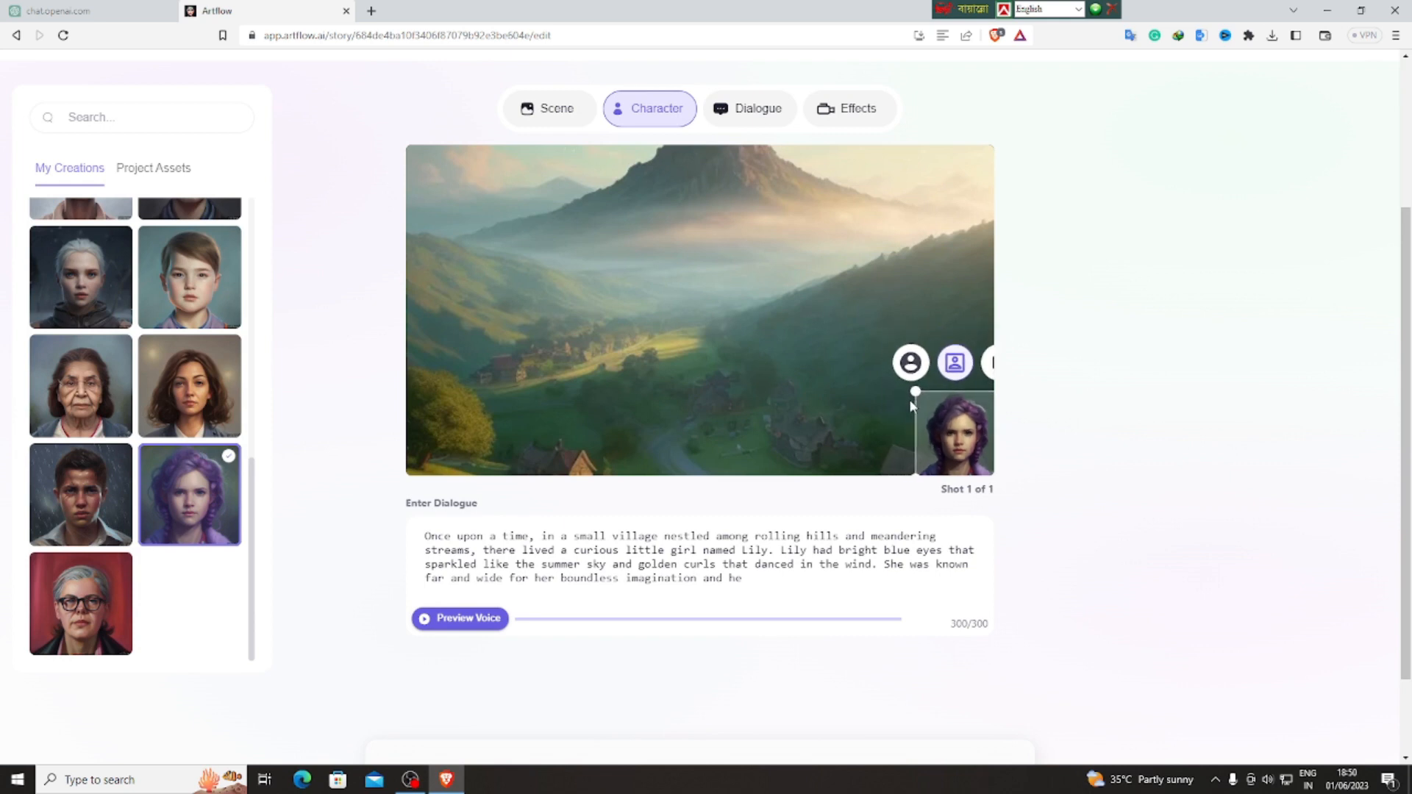
pyautogui.click(822, 387)
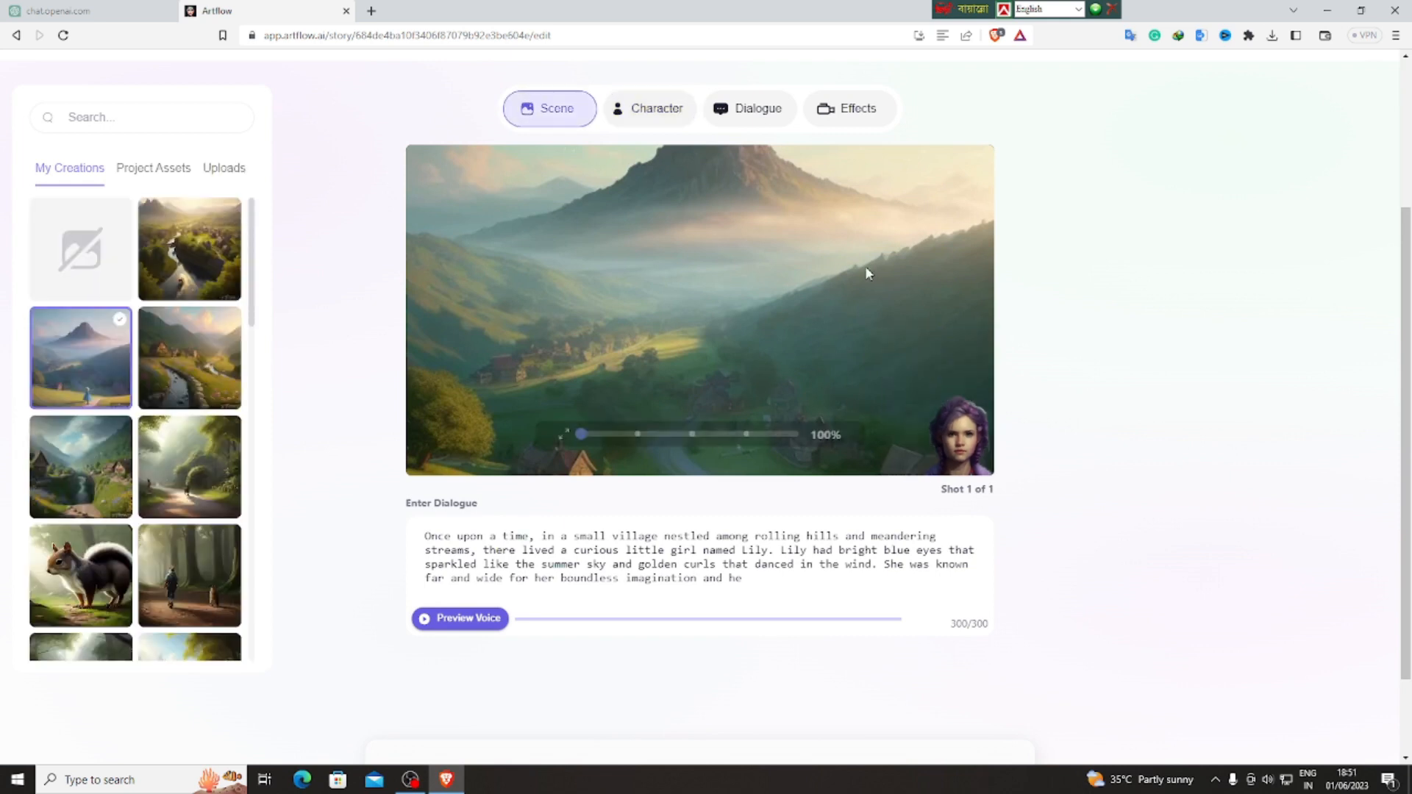
# Try the Zoom out camera effect on the first shot and settle on Zoom in.
pyautogui.click(851, 118)
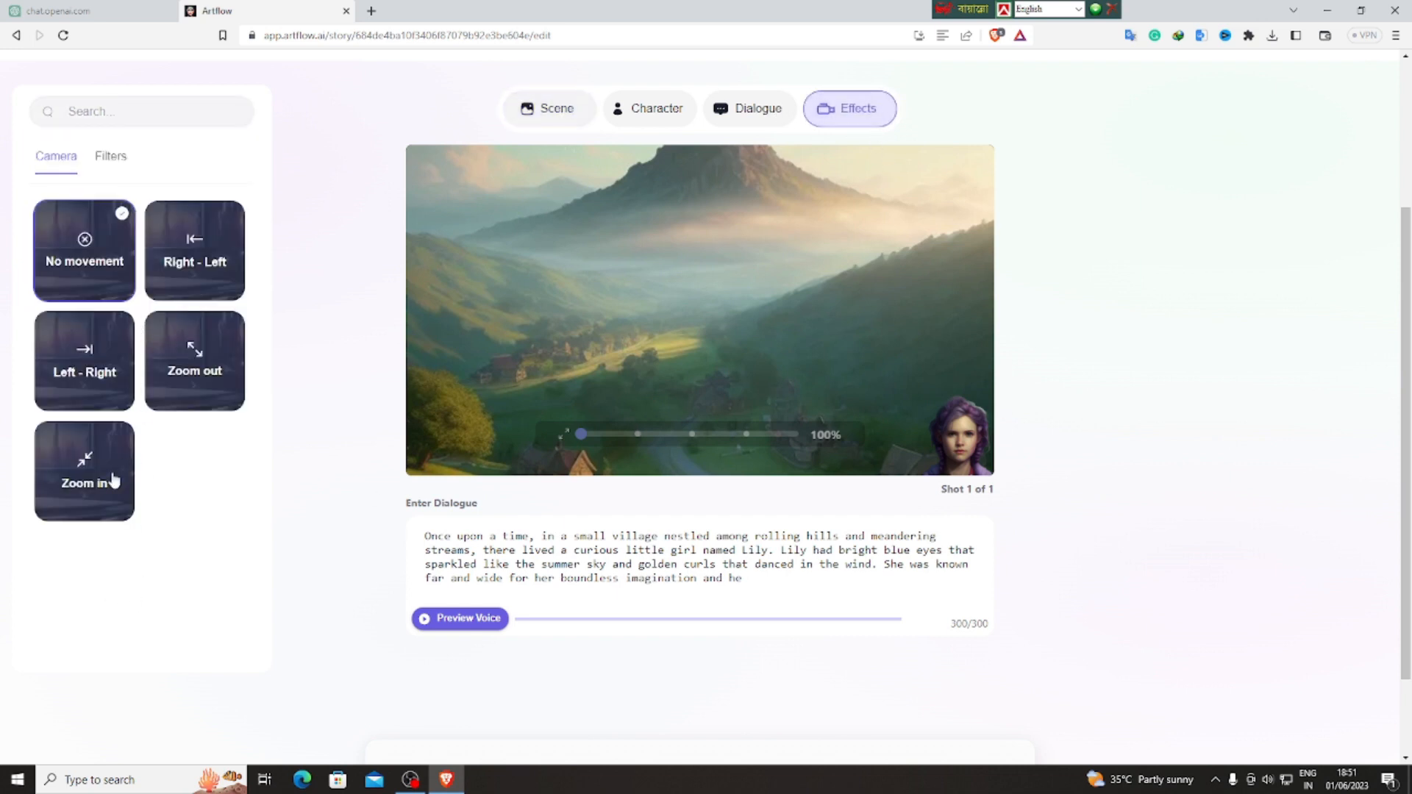
pyautogui.click(84, 481)
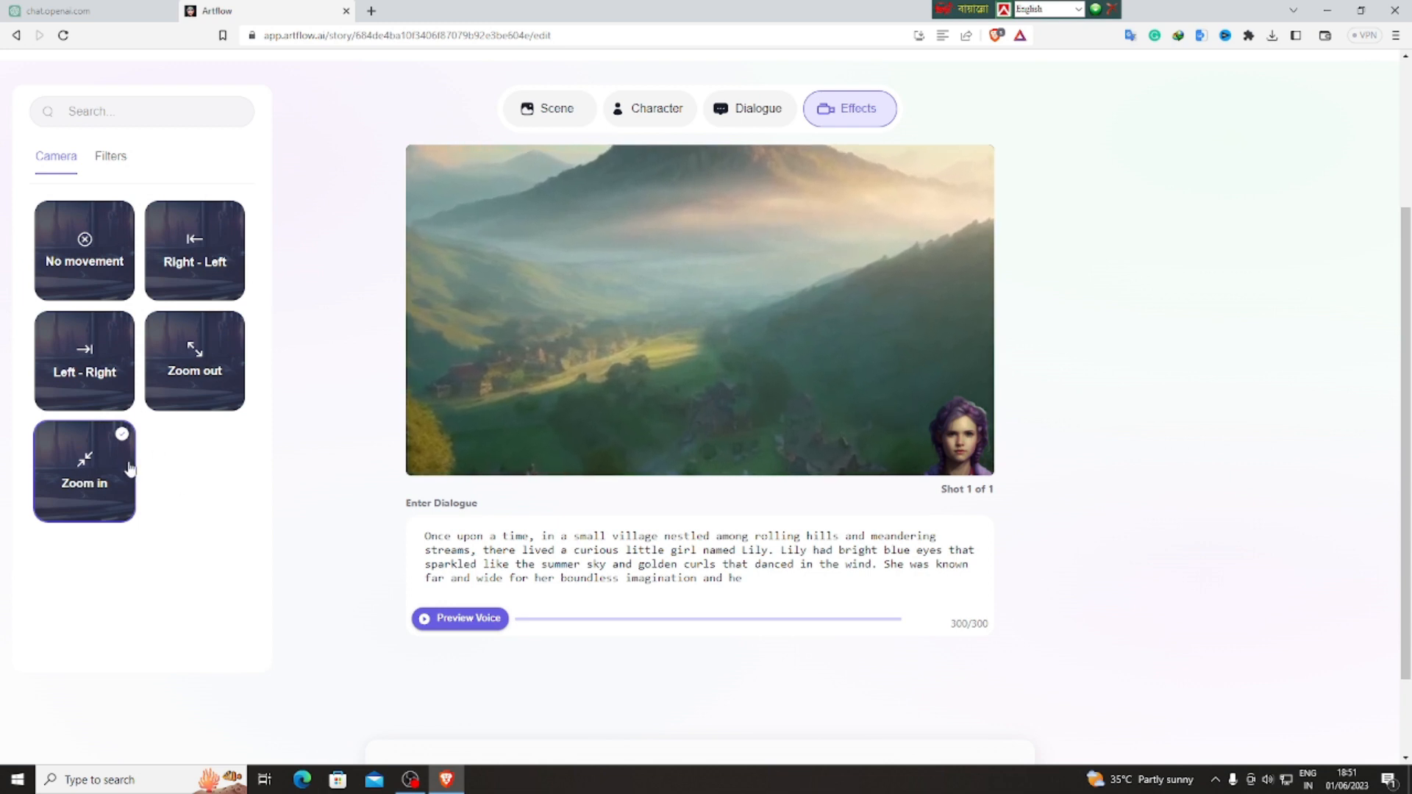
pyautogui.click(184, 378)
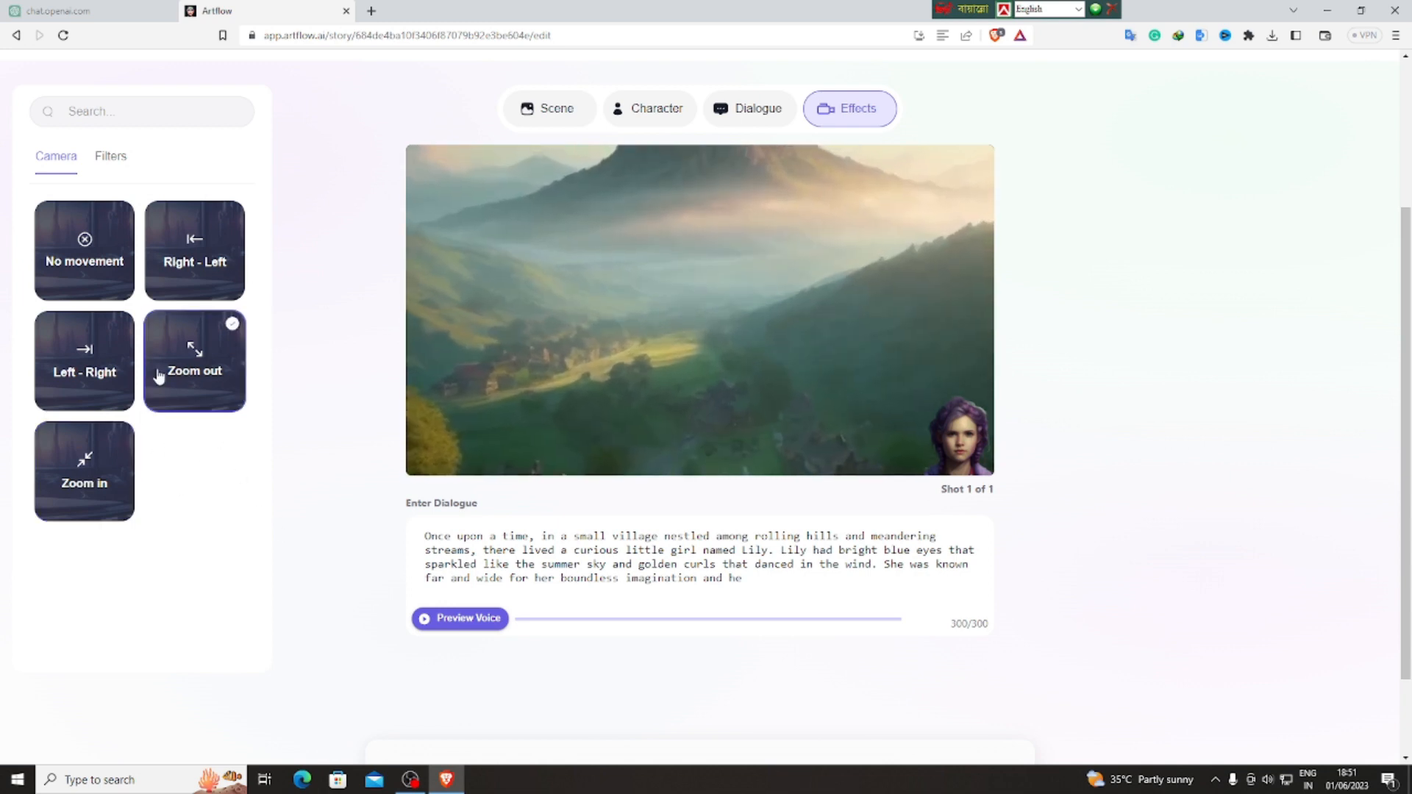
pyautogui.click(74, 482)
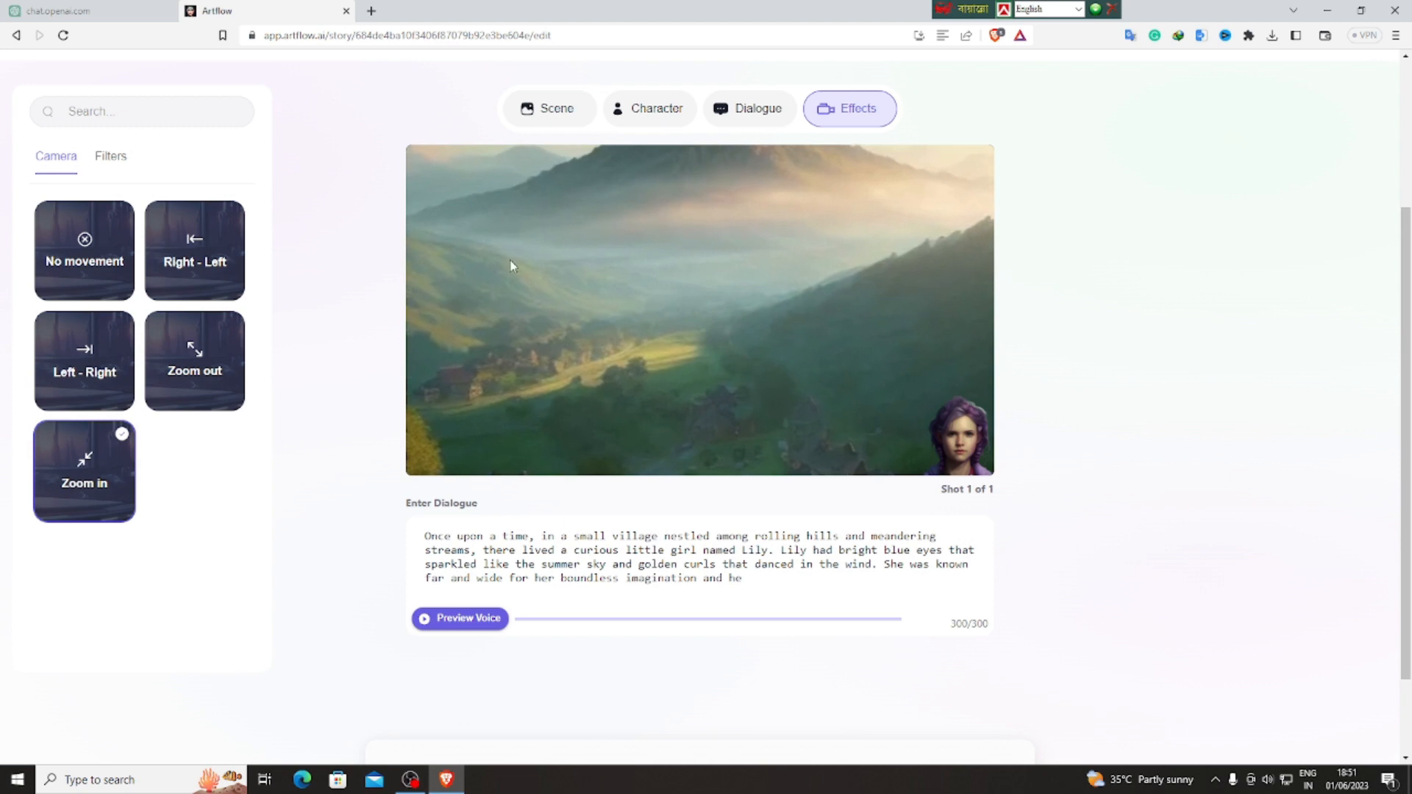
# Duplicate the first shot and set the second shot's scene to the sunlit forest path image.
pyautogui.click(557, 109)
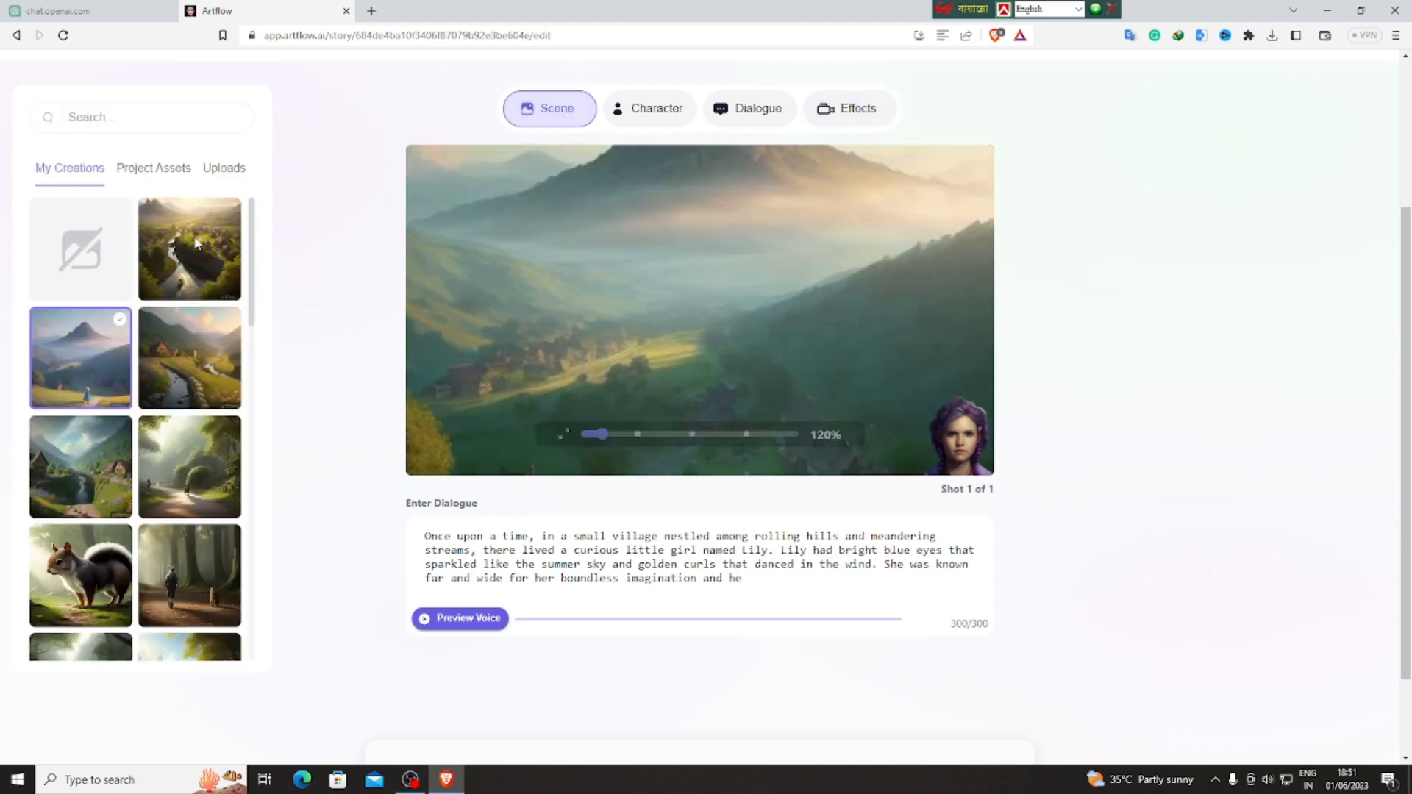
pyautogui.scroll(3, 171, 309)
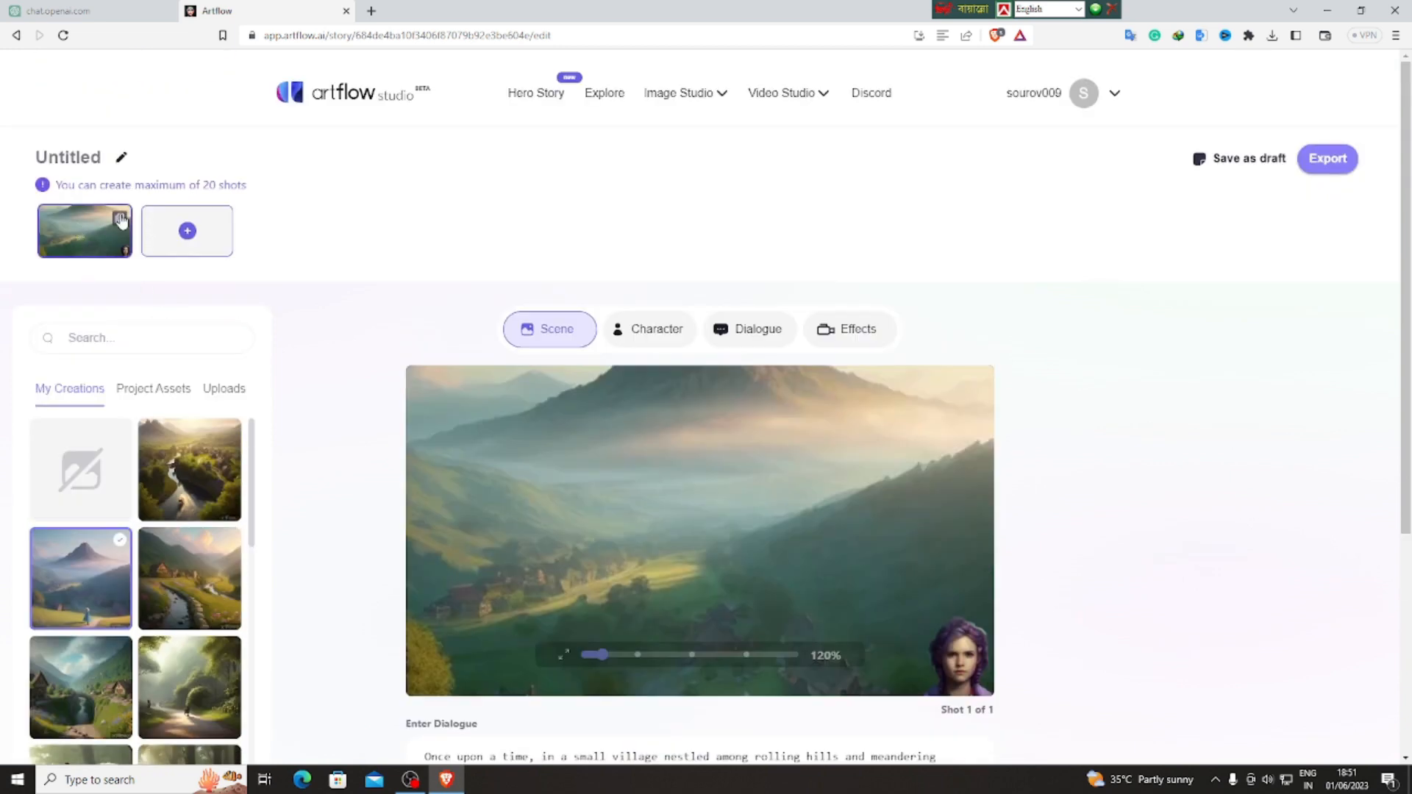
pyautogui.click(124, 215)
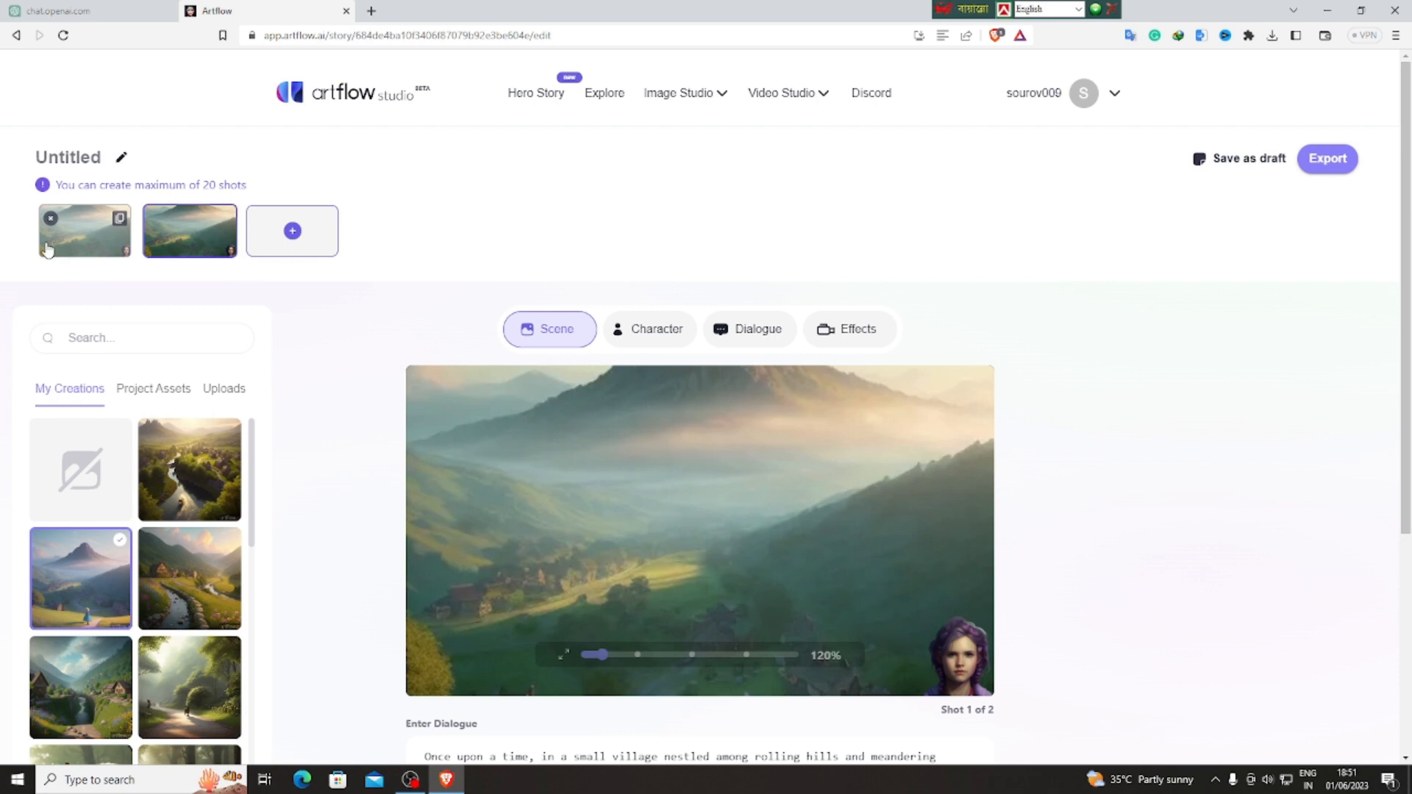
pyautogui.scroll(-3, 273, 623)
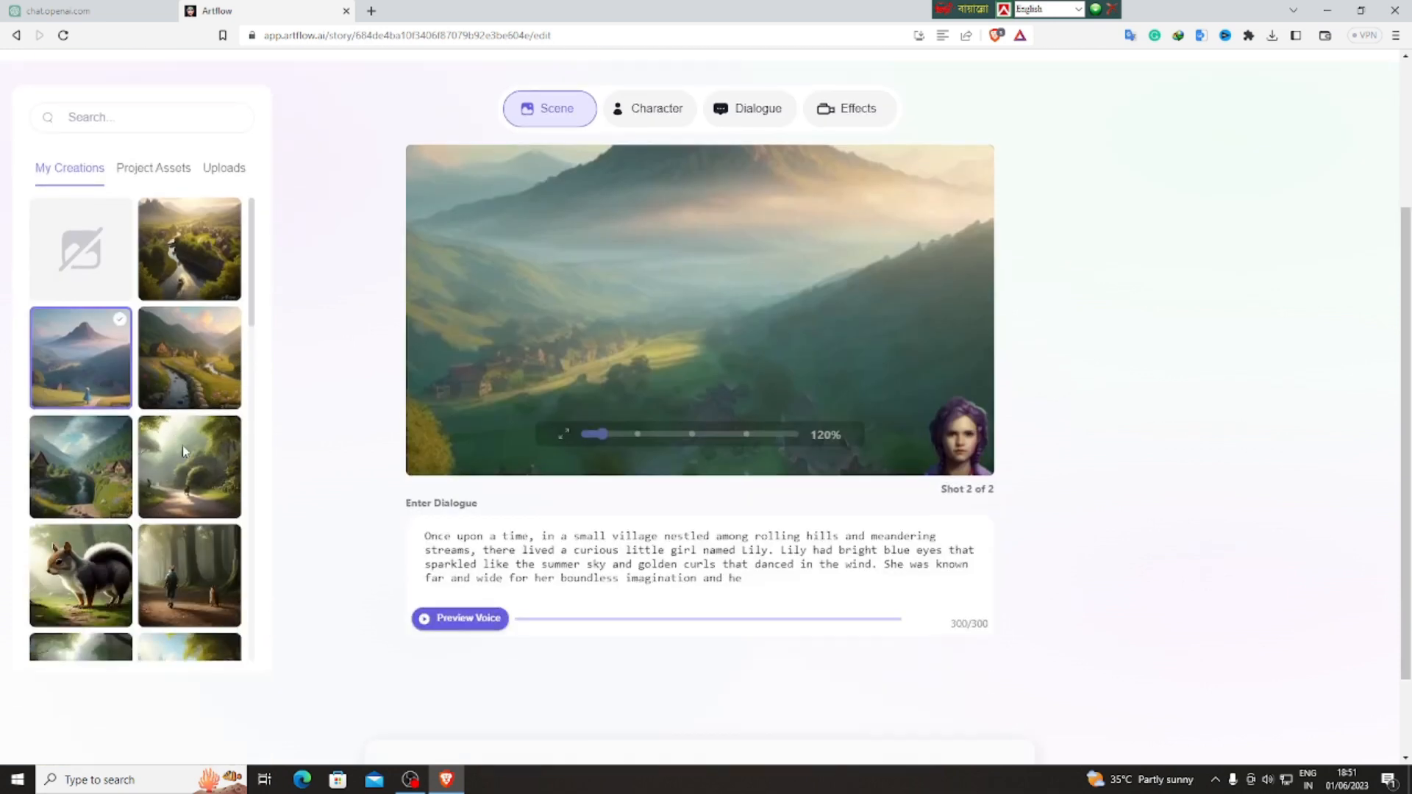
pyautogui.click(190, 496)
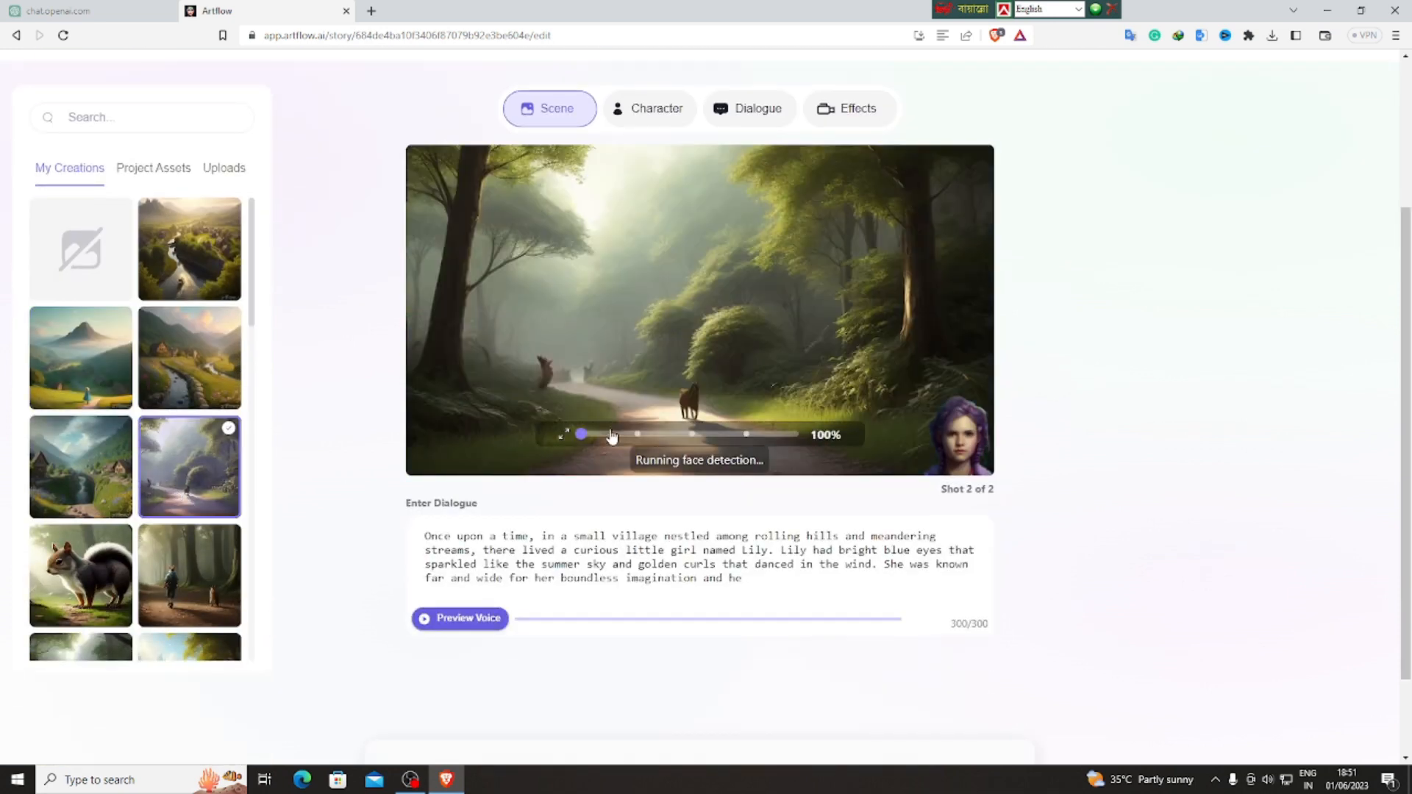
# Copy the story's second paragraph, starting with "One sunny morning", from ChatGPT and return to the Artflow story.
pyautogui.scroll(3, 676, 403)
pyautogui.click(175, 9)
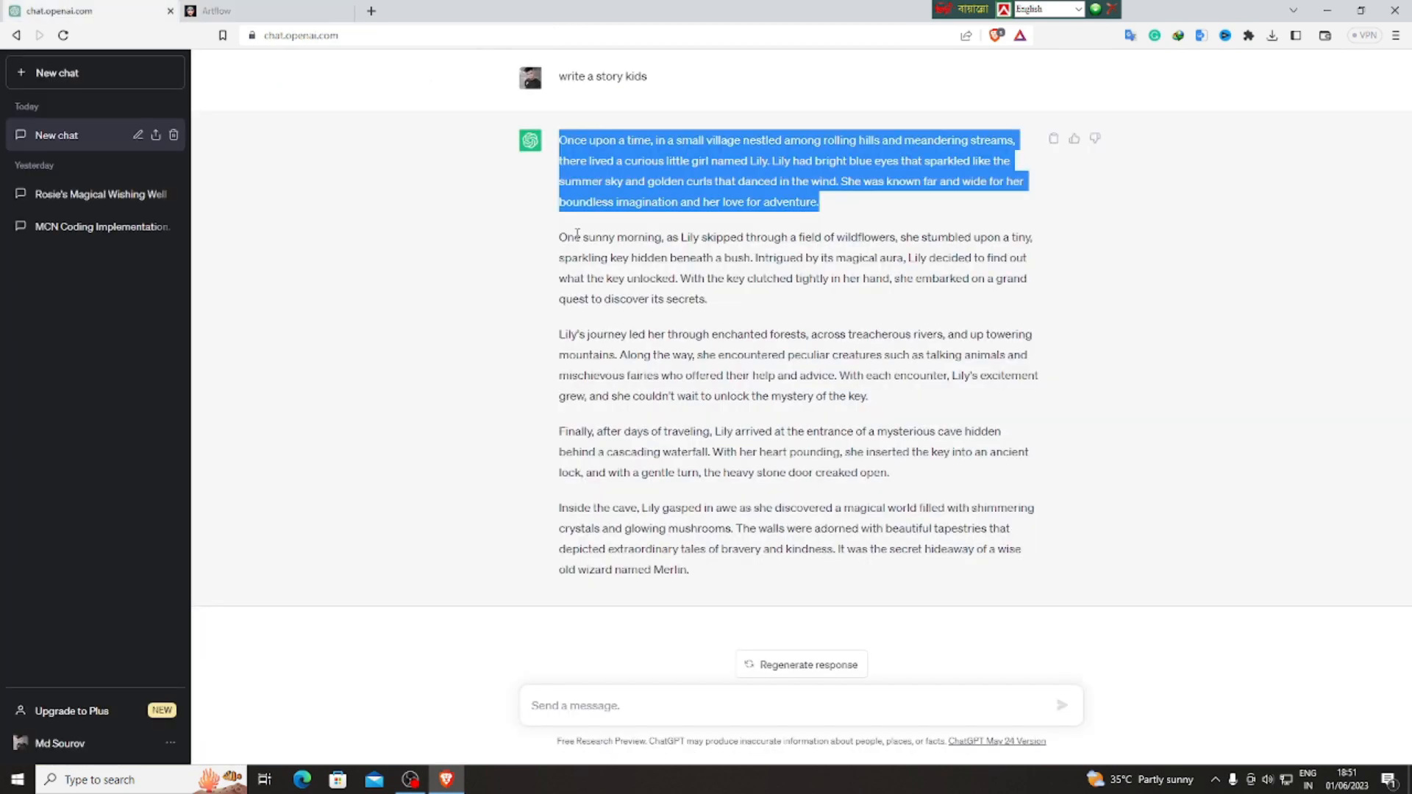
pyautogui.moveTo(559, 239); pyautogui.dragTo(710, 303)
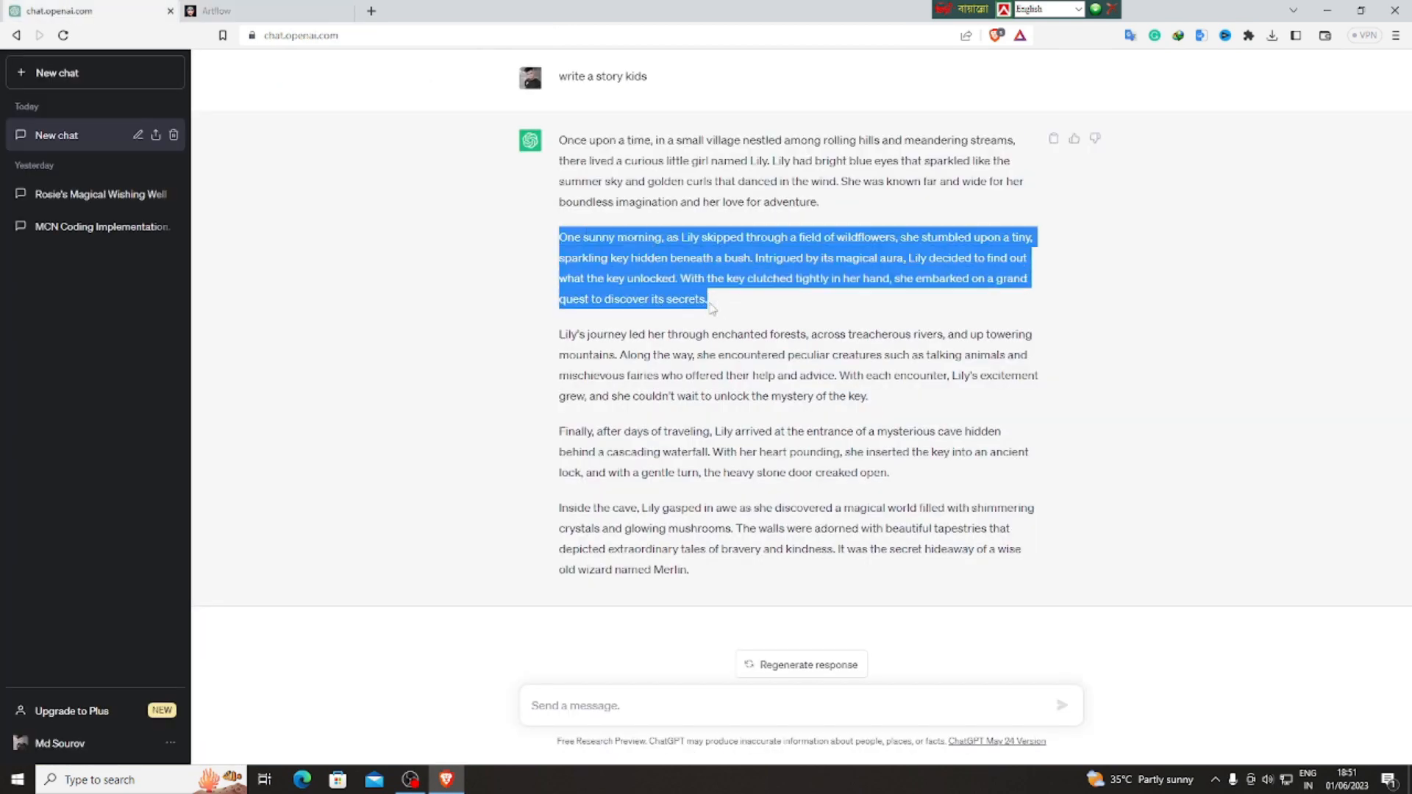
pyautogui.rightClick(646, 281)
pyautogui.click(671, 279)
pyautogui.click(221, 10)
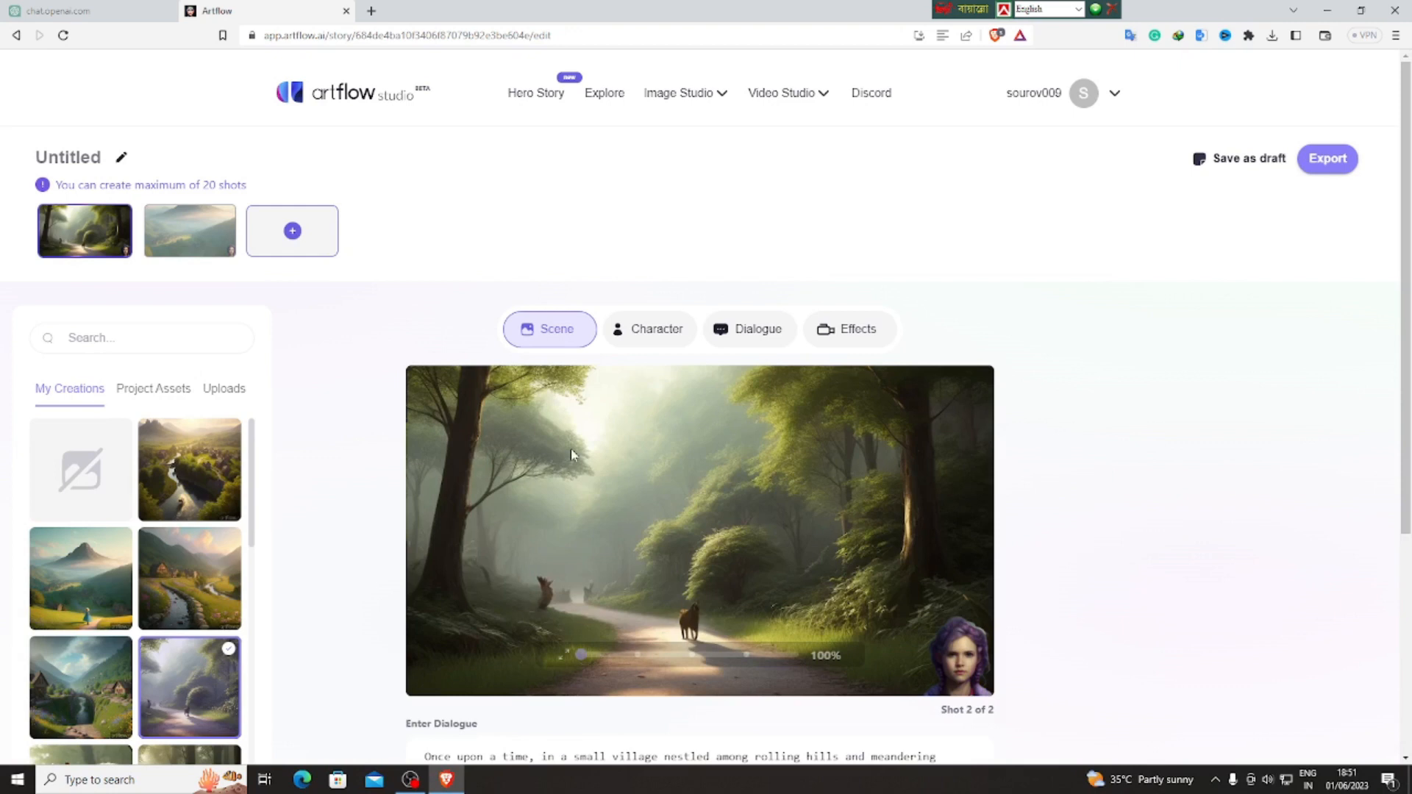
# Replace the second shot's dialogue with the copied second paragraph.
pyautogui.scroll(-5, 588, 445)
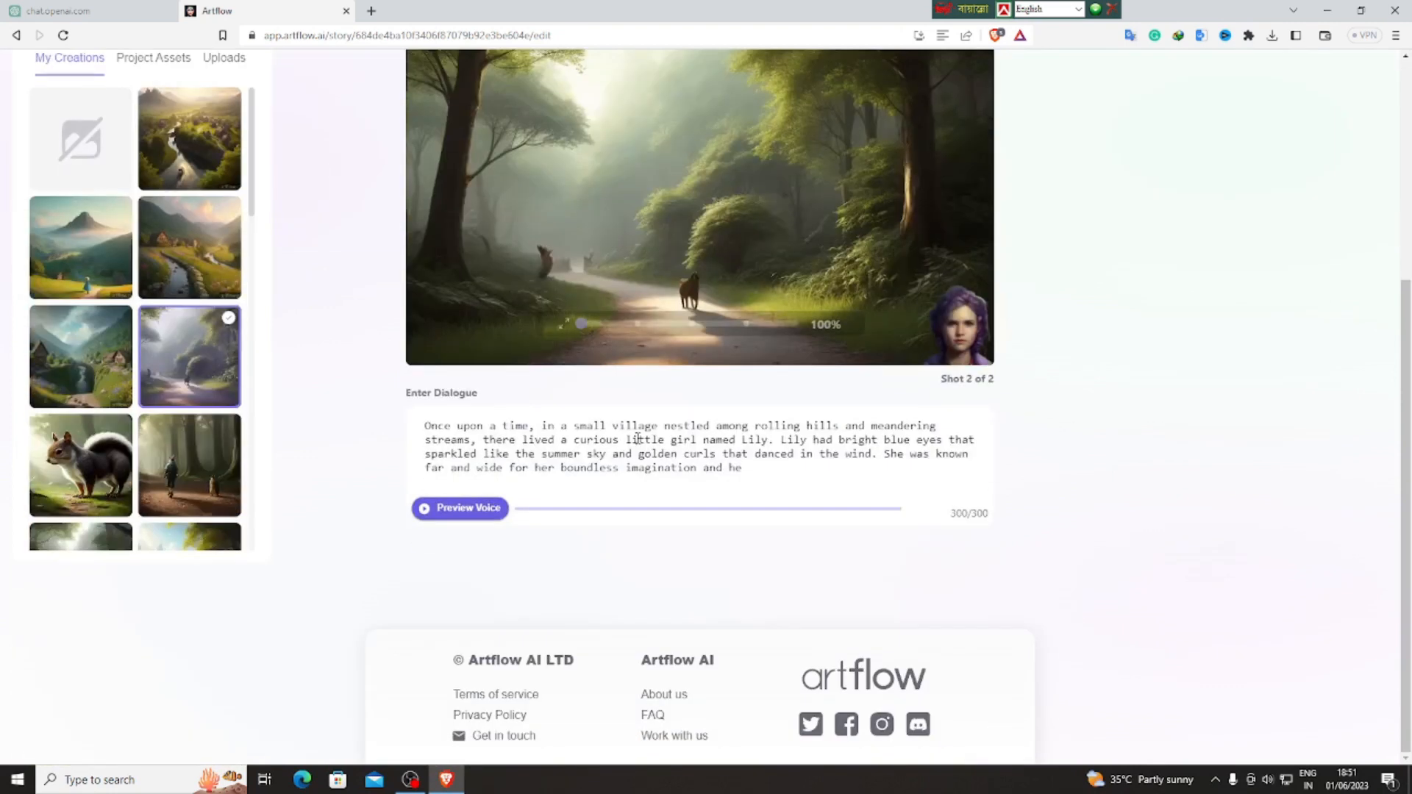
pyautogui.click(426, 426)
pyautogui.hotkey('ctrl', 'a')
pyautogui.press('BackSpace')
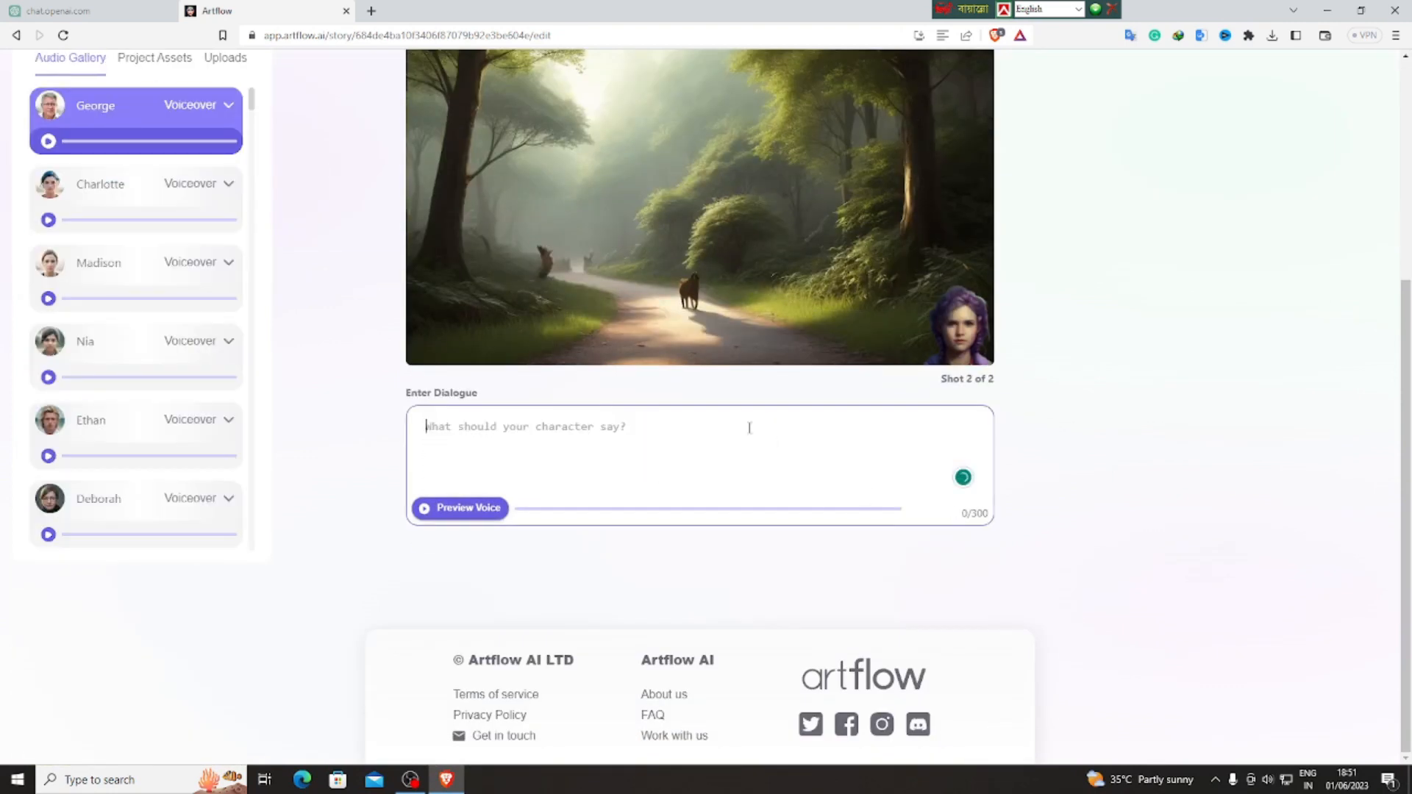
pyautogui.hotkey('ctrl', 'v')
pyautogui.scroll(4, 639, 461)
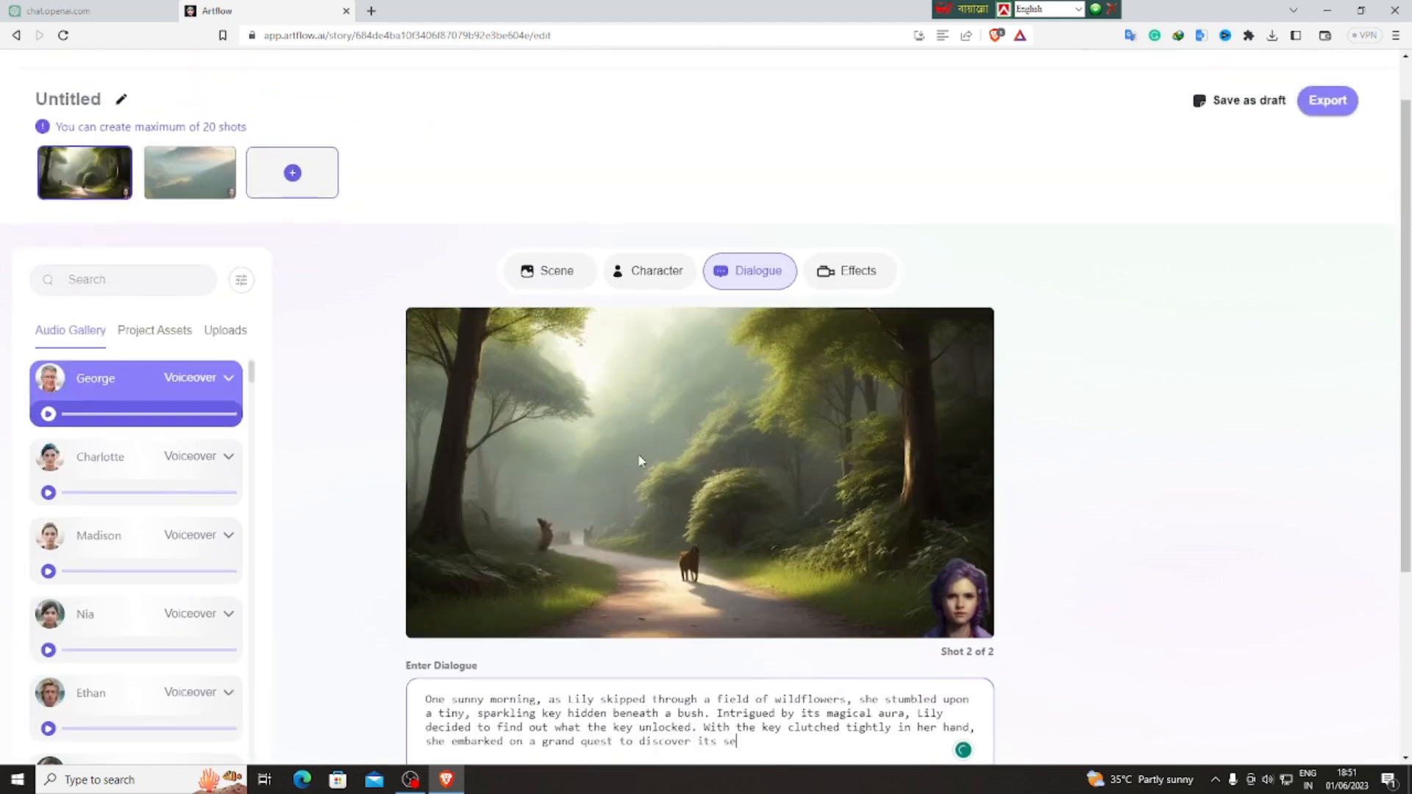
# Set the second shot's camera effect to Zoom in.
pyautogui.scroll(1, 639, 458)
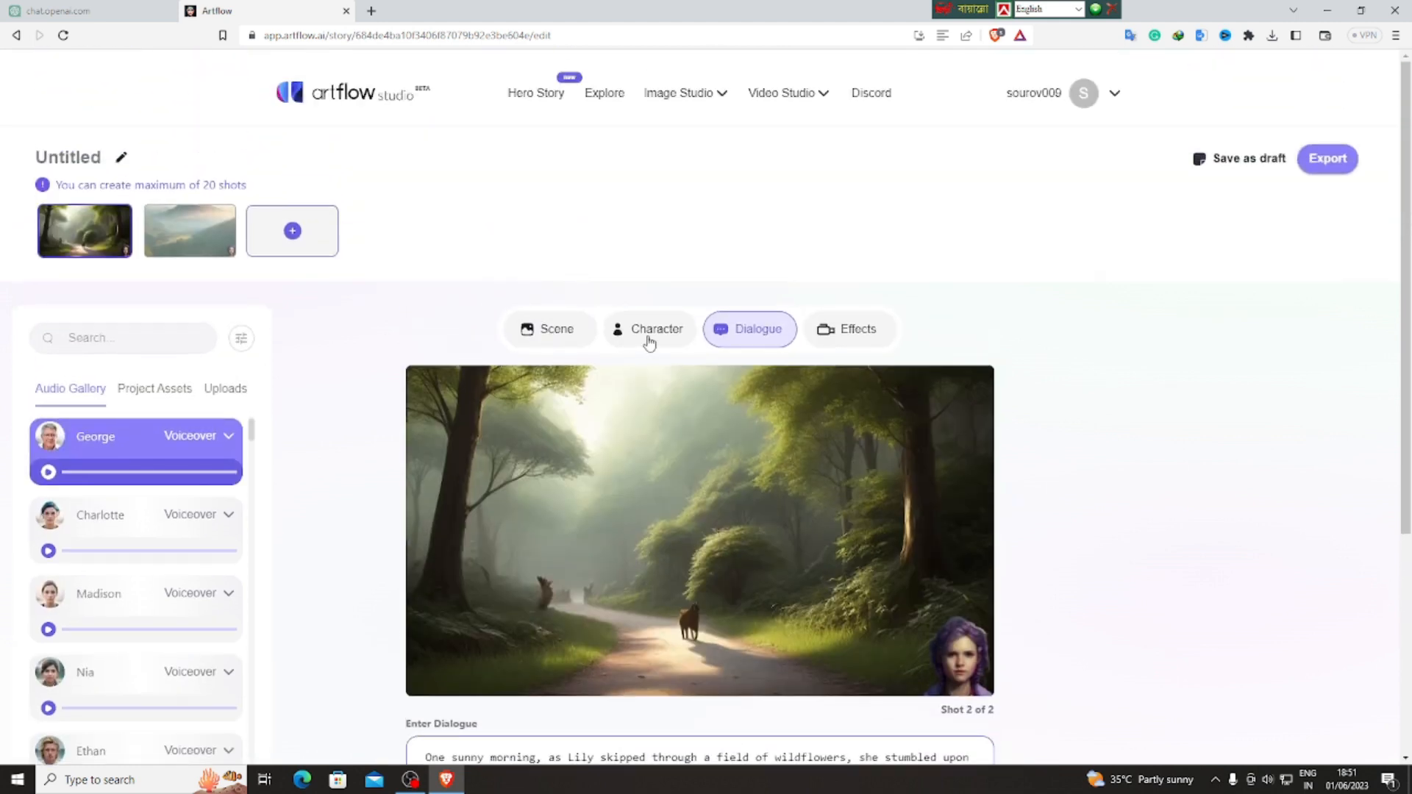
pyautogui.click(839, 333)
pyautogui.click(85, 681)
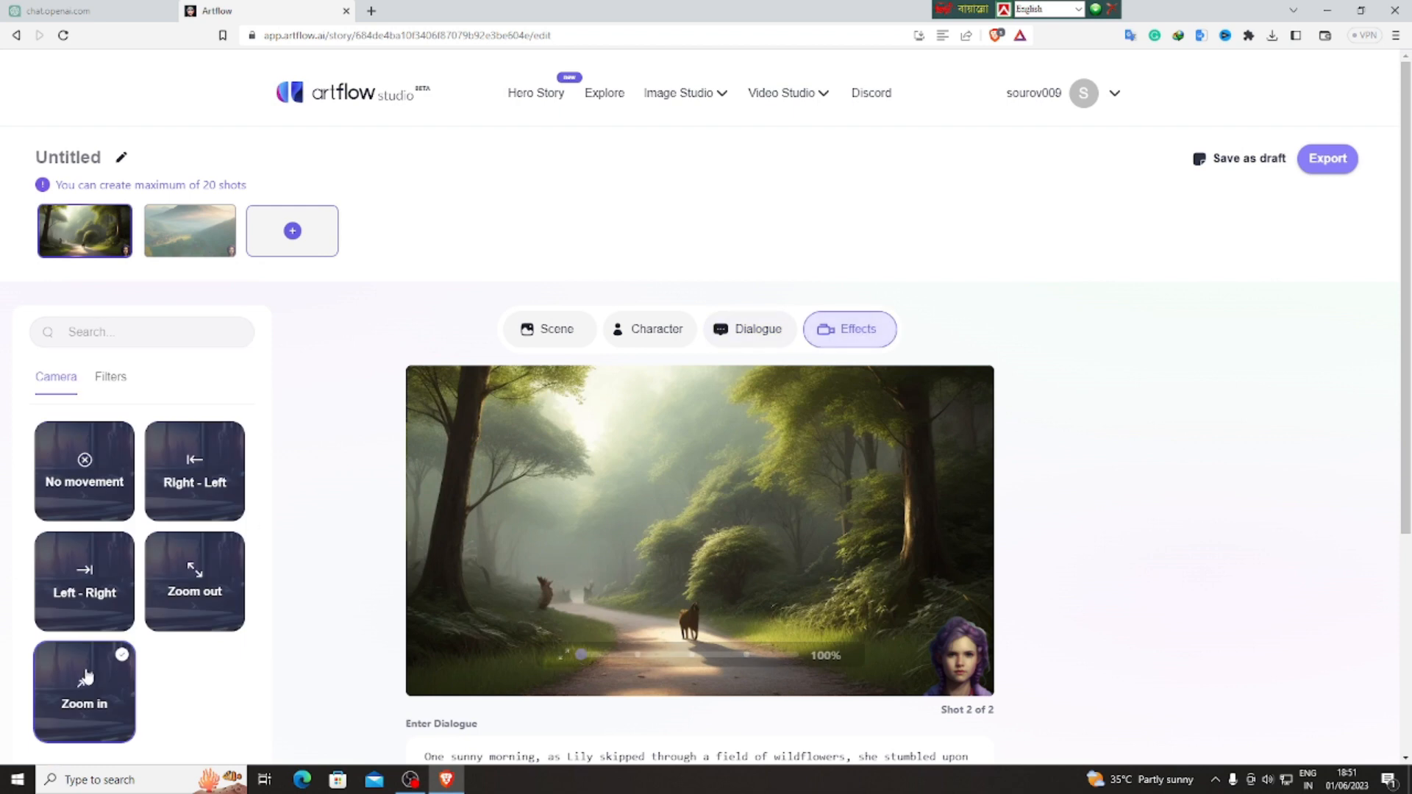
# Play the sample of the Nia voice and select Nia as the second shot's voiceover.
pyautogui.click(637, 338)
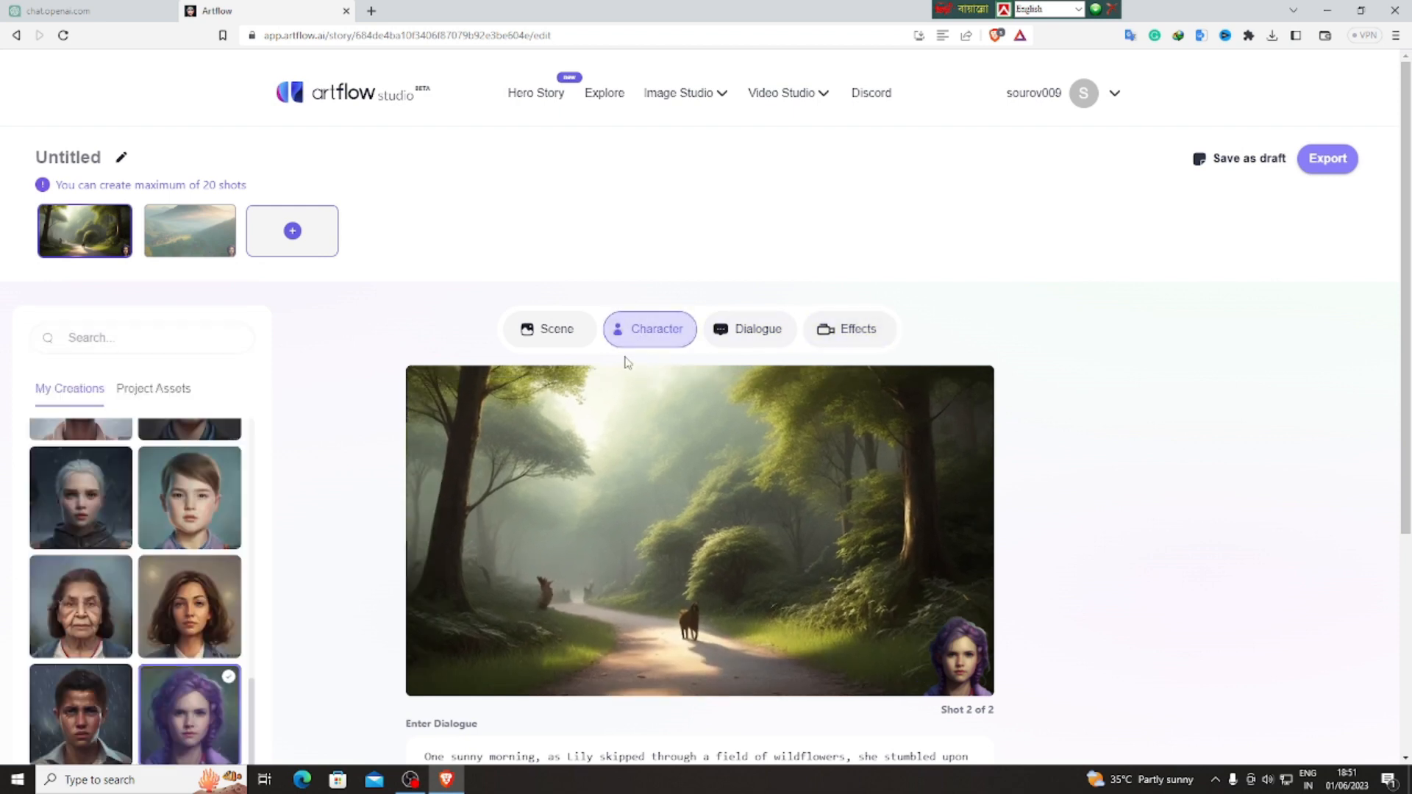
pyautogui.click(746, 331)
pyautogui.click(49, 378)
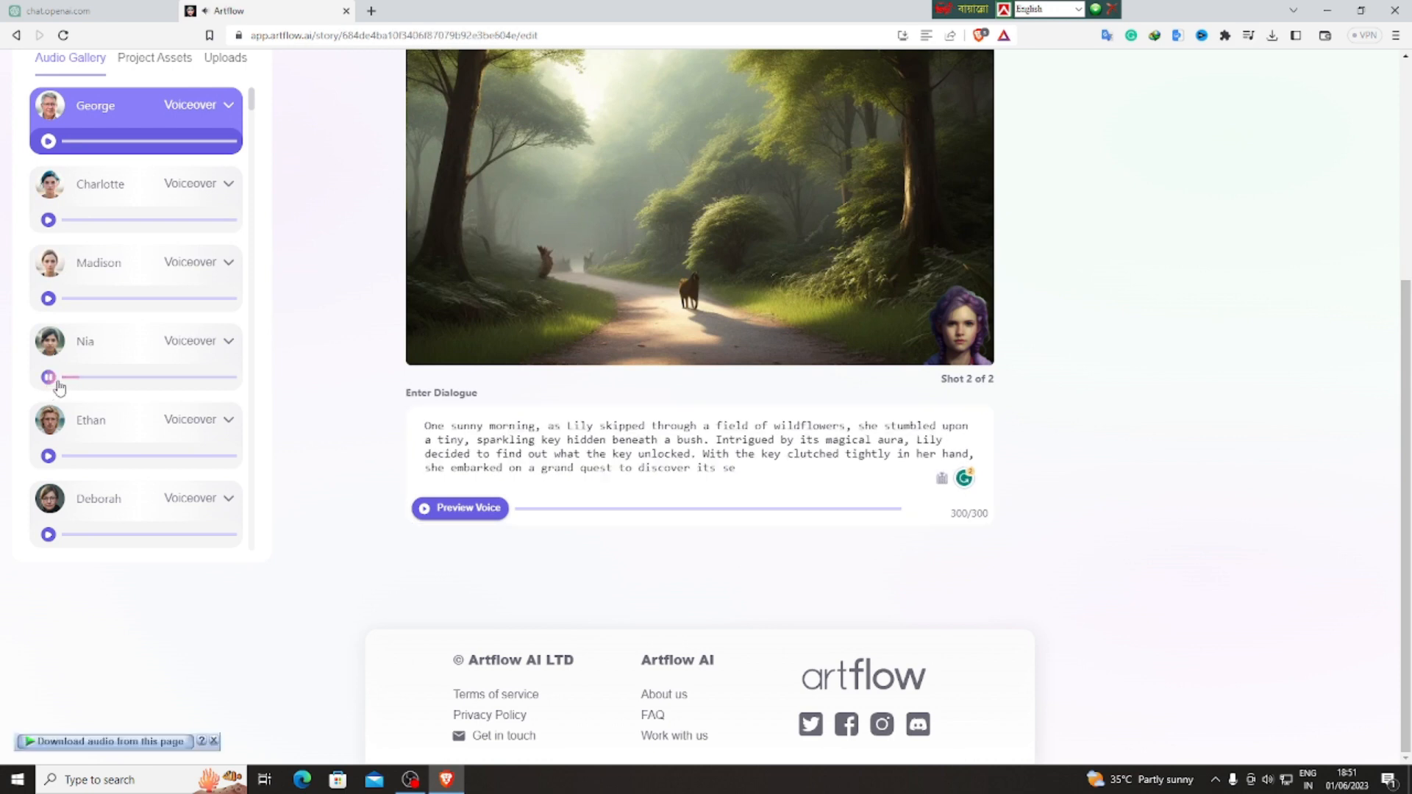
pyautogui.click(136, 353)
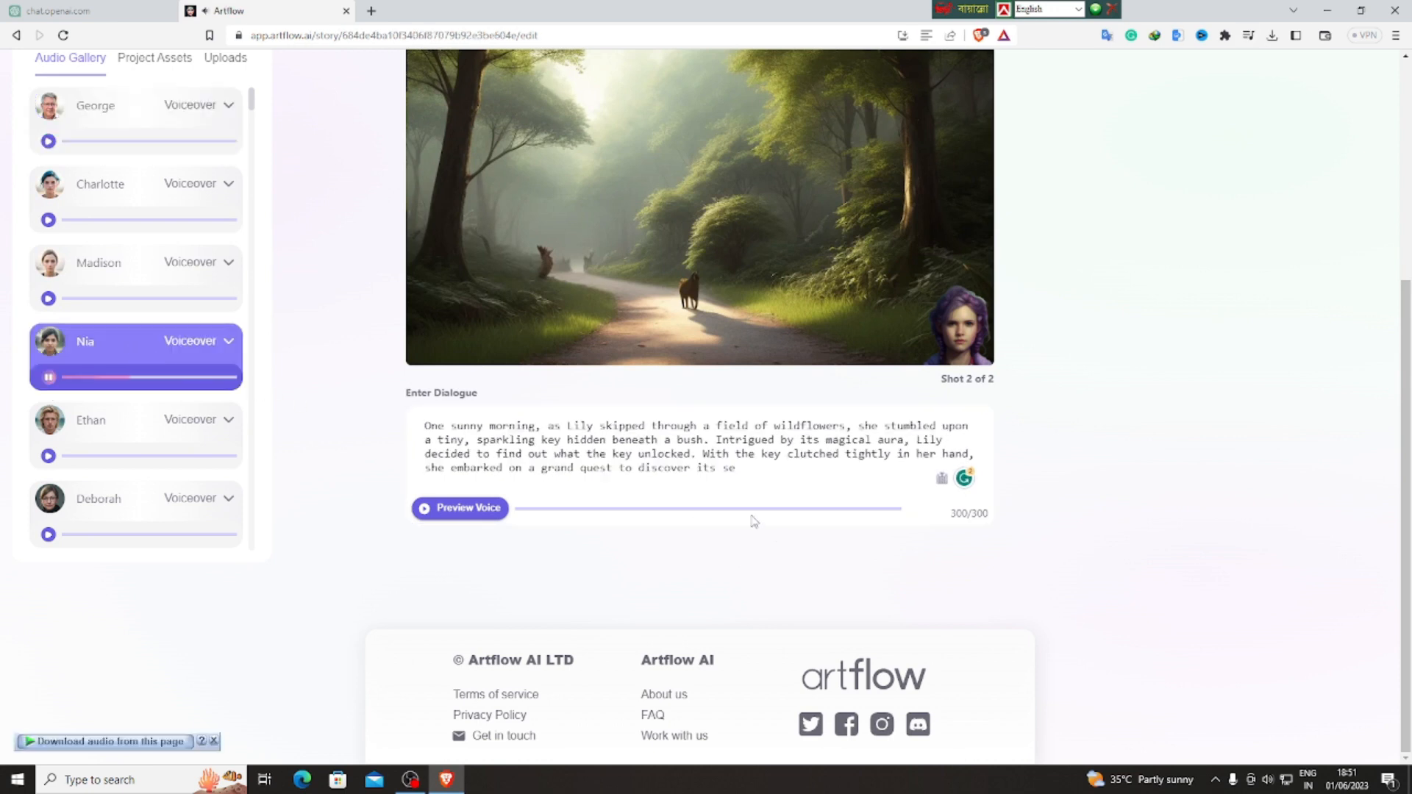
pyautogui.scroll(1, 617, 536)
pyautogui.scroll(4, 617, 536)
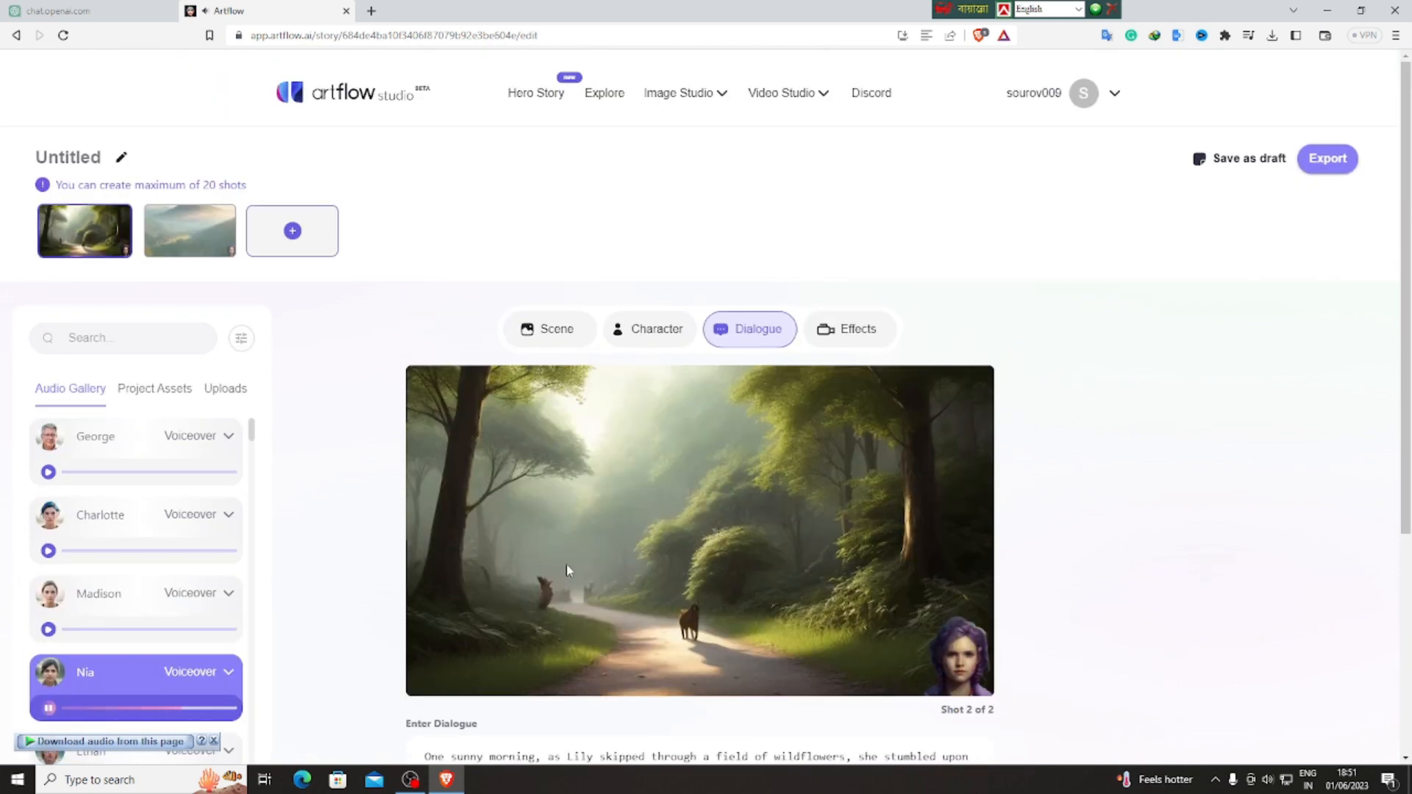
pyautogui.click(845, 331)
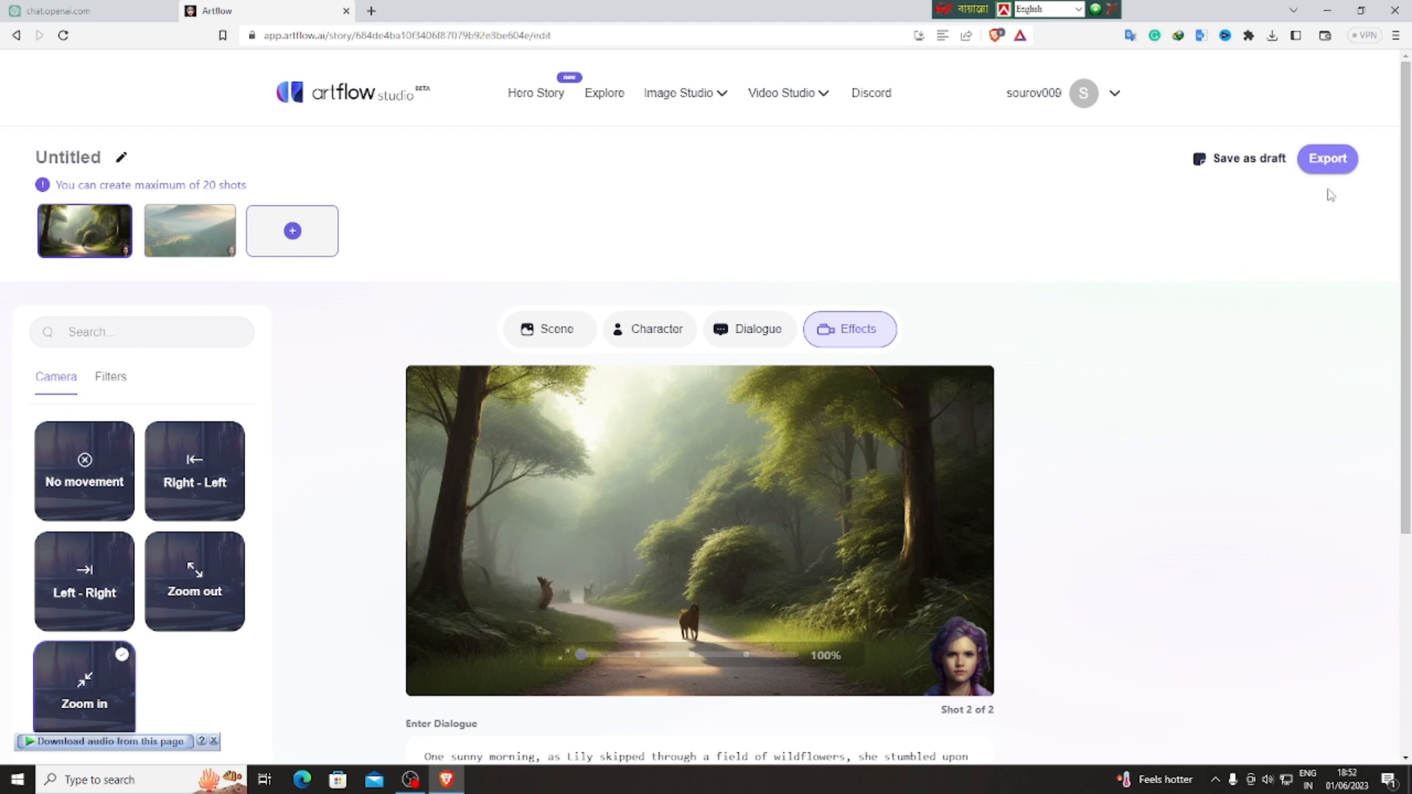
pyautogui.click(1324, 163)
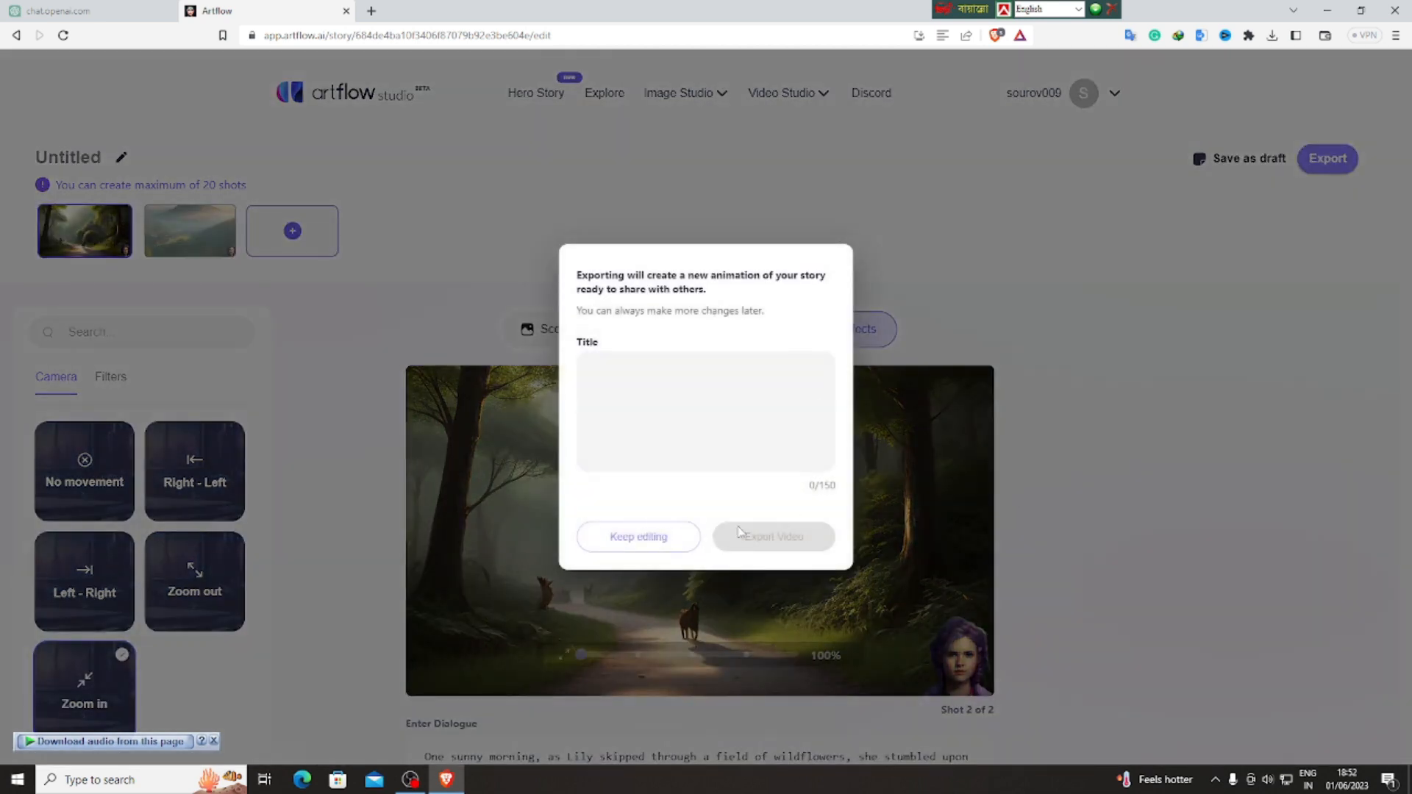
pyautogui.click(661, 404)
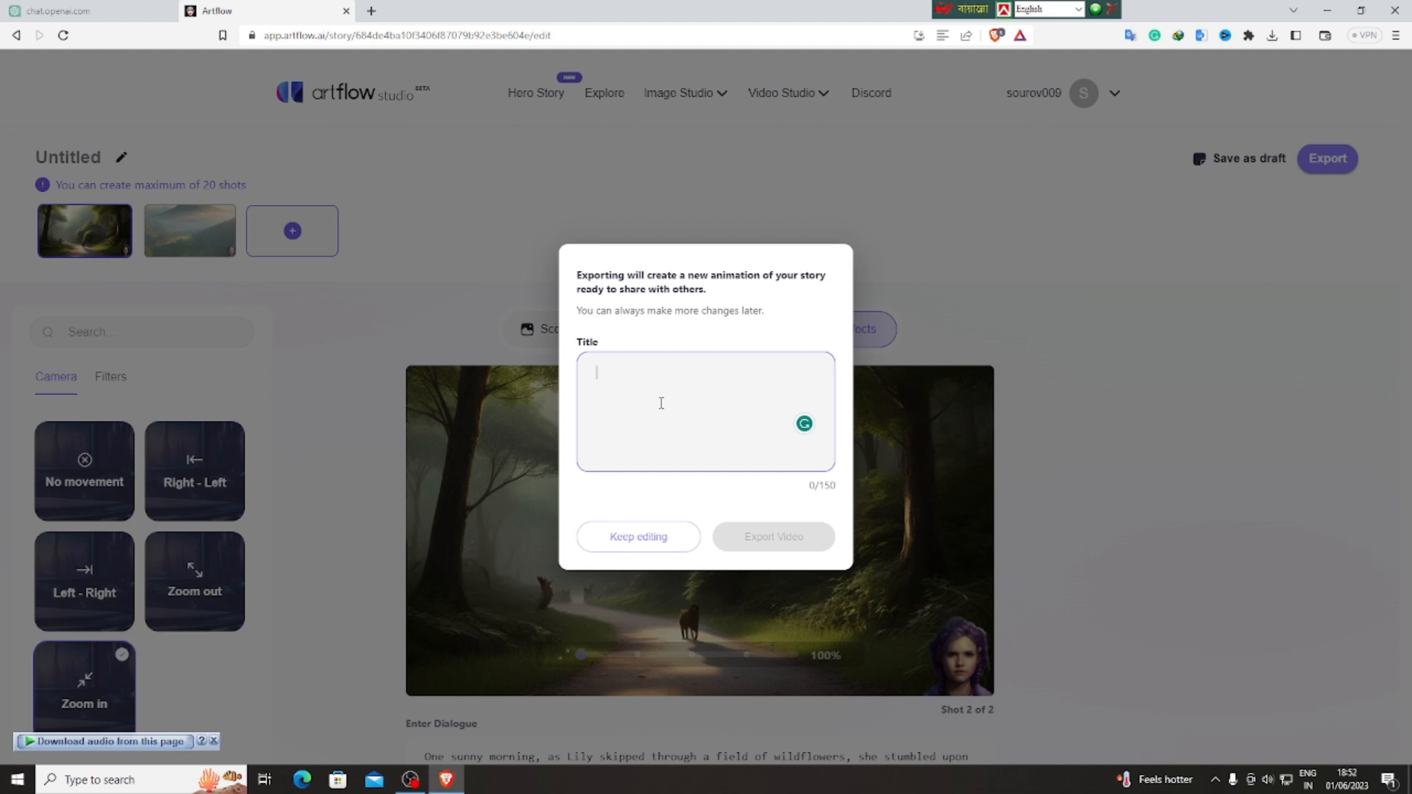
pyautogui.write('kids story')
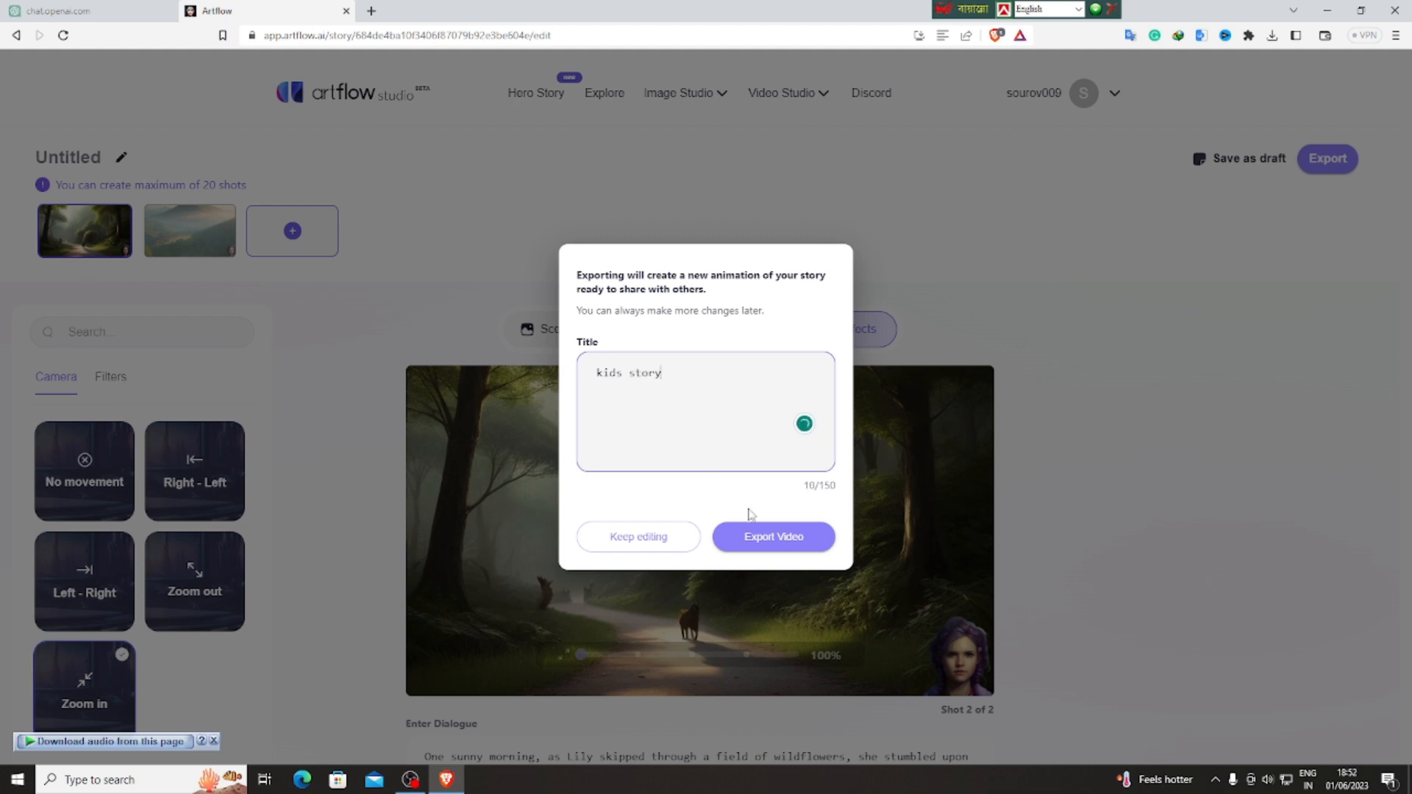
pyautogui.click(642, 537)
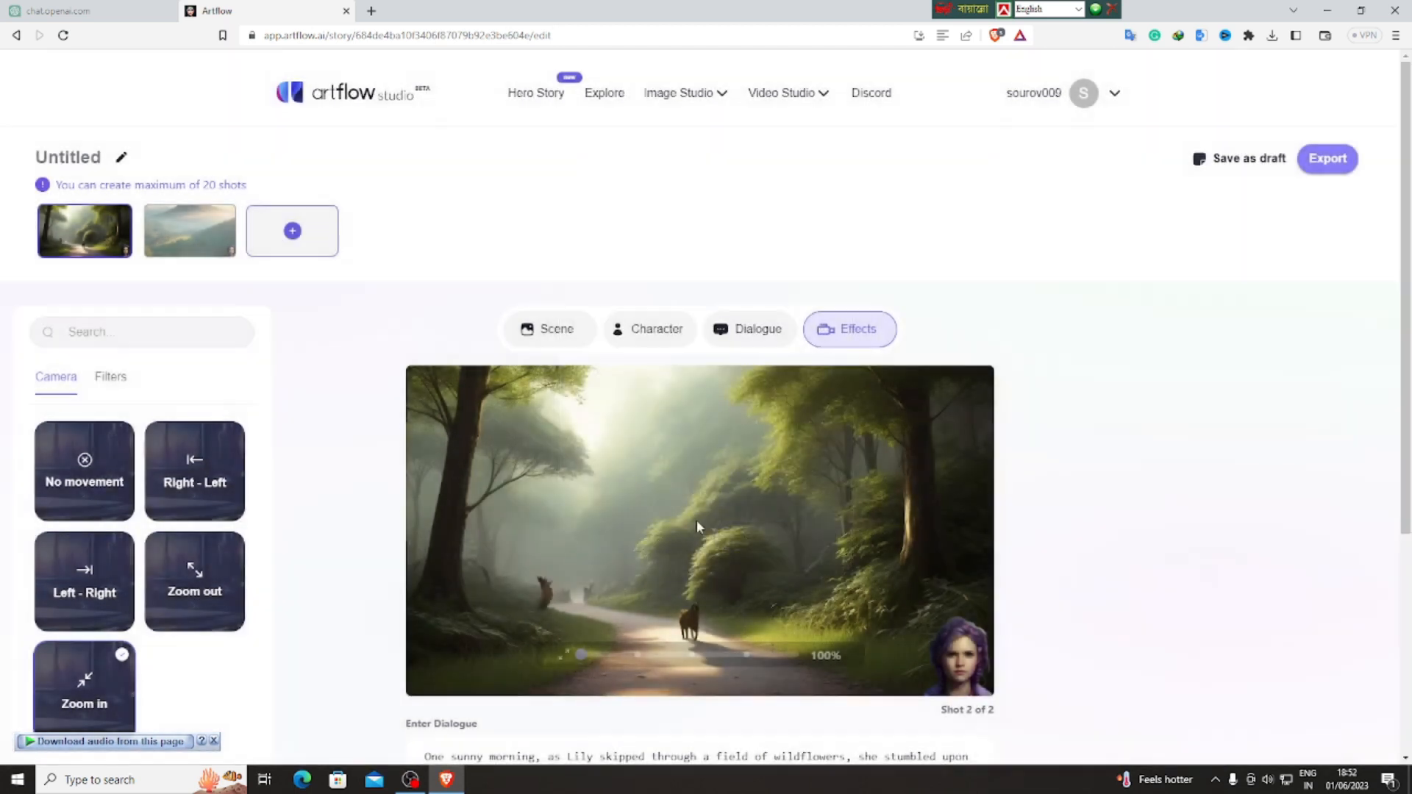
# Save the story as a draft and open the "kids animation" video from the Explore gallery.
pyautogui.click(1225, 170)
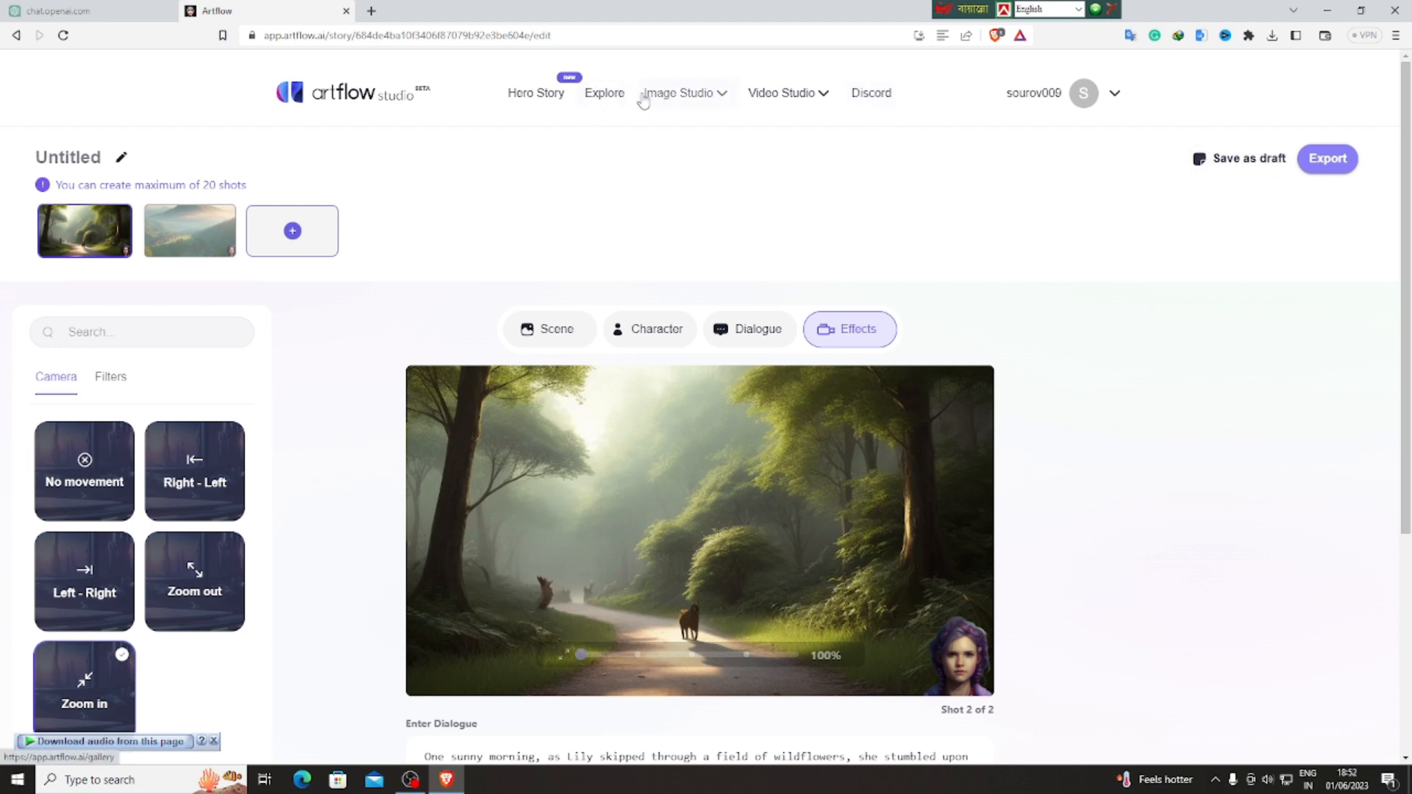
pyautogui.click(609, 99)
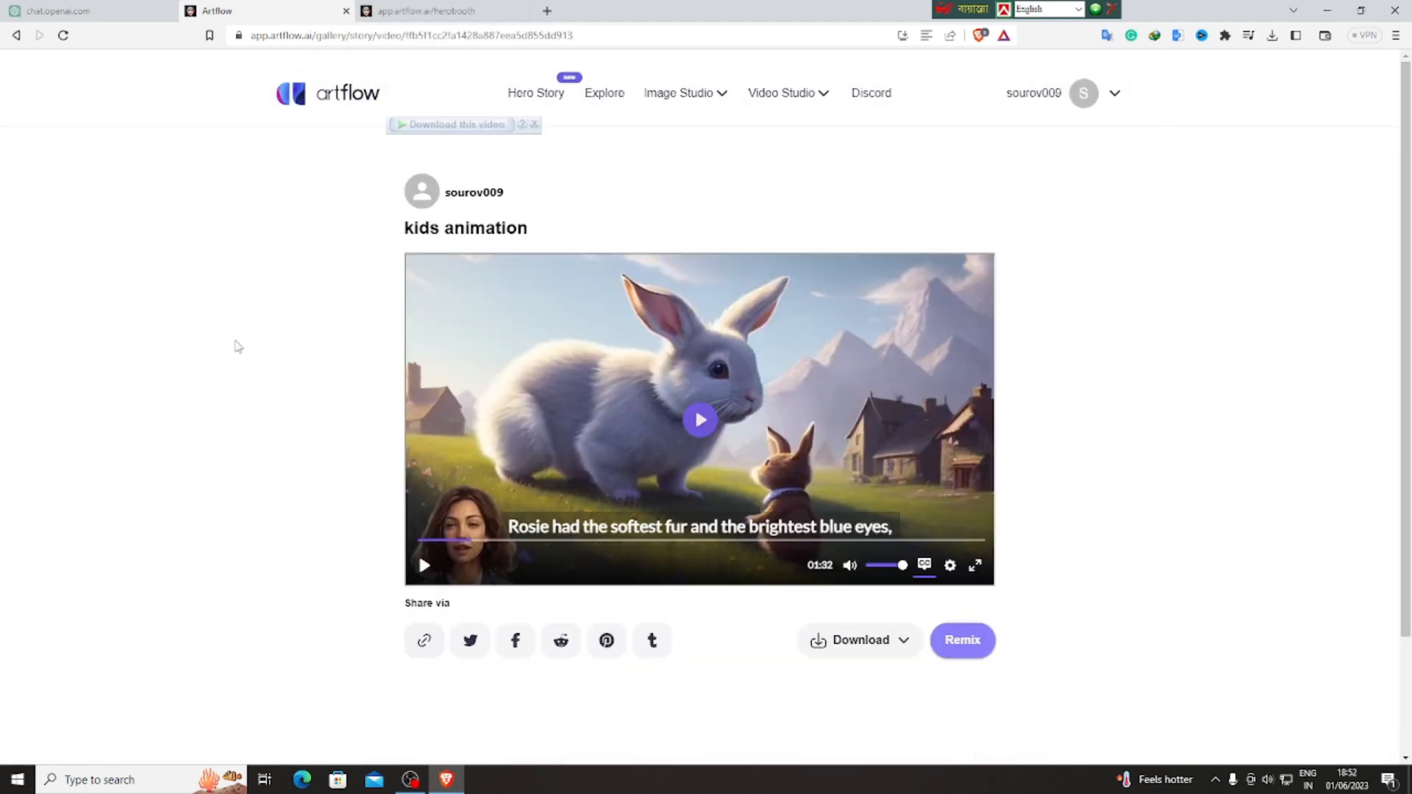